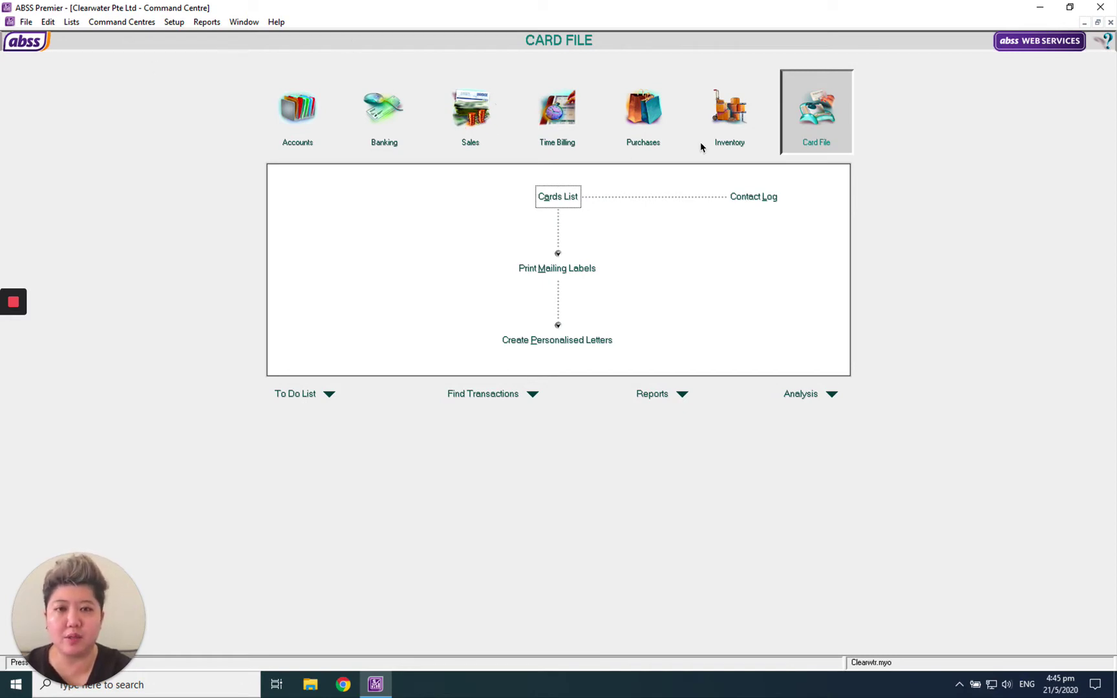
Step: Start a blank new sales invoice from the Sales command centre
left_click(479, 115)
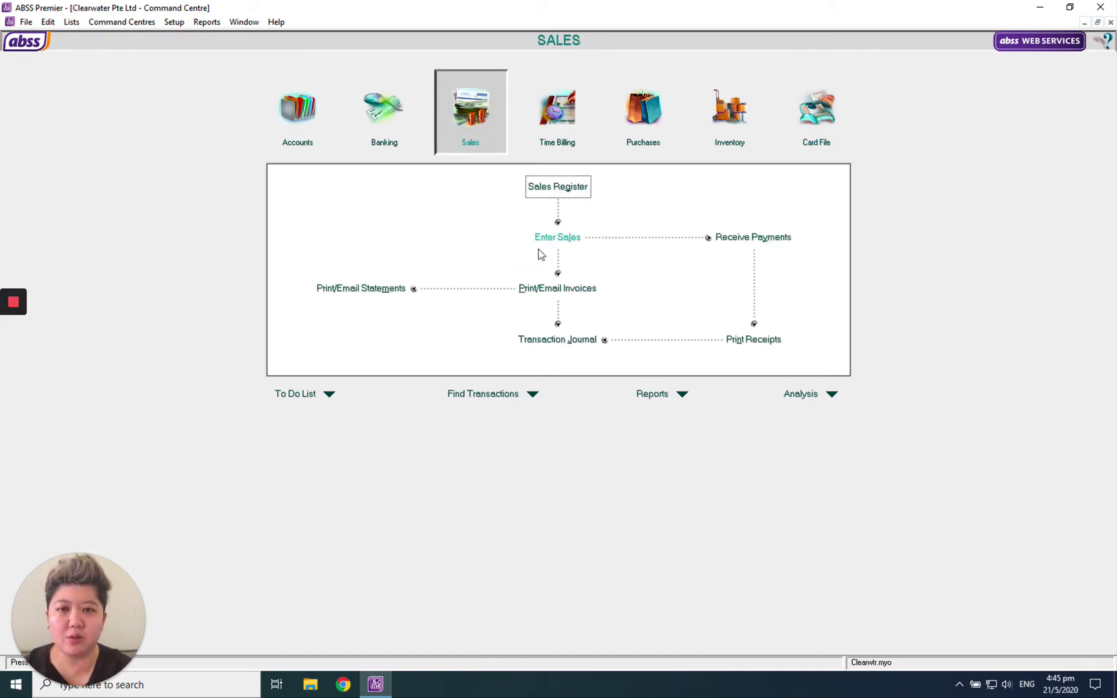
left_click(555, 240)
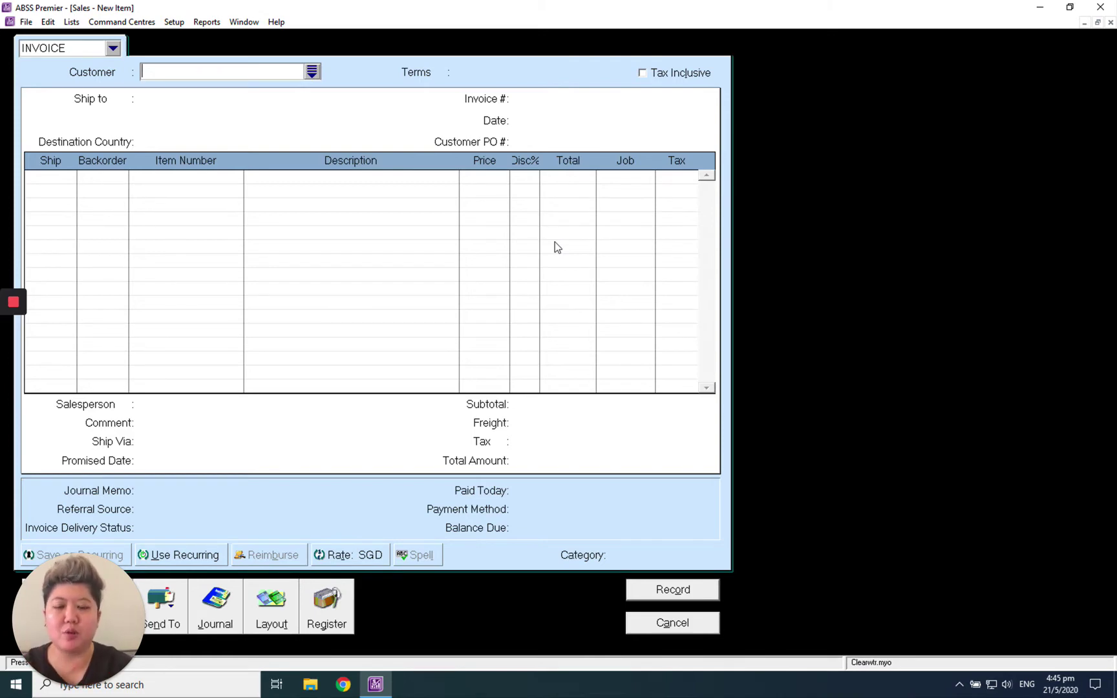
Step: Choose ABC Pte Ltd as the invoice customer and start a fresh sale
left_click(577, 551)
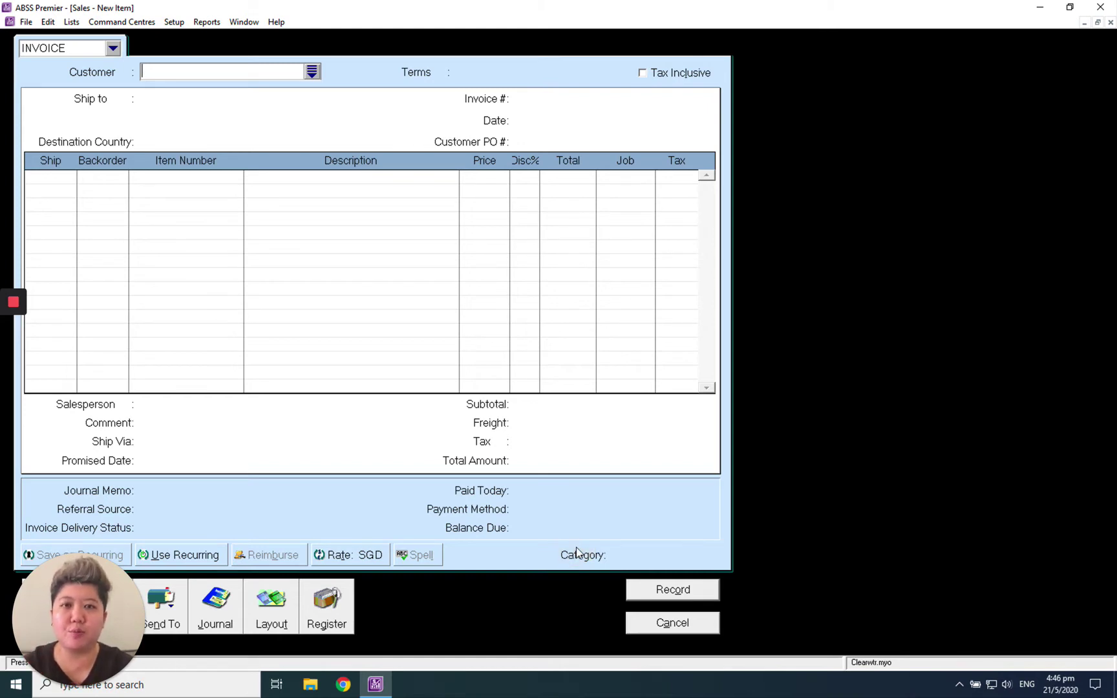
left_click(312, 71)
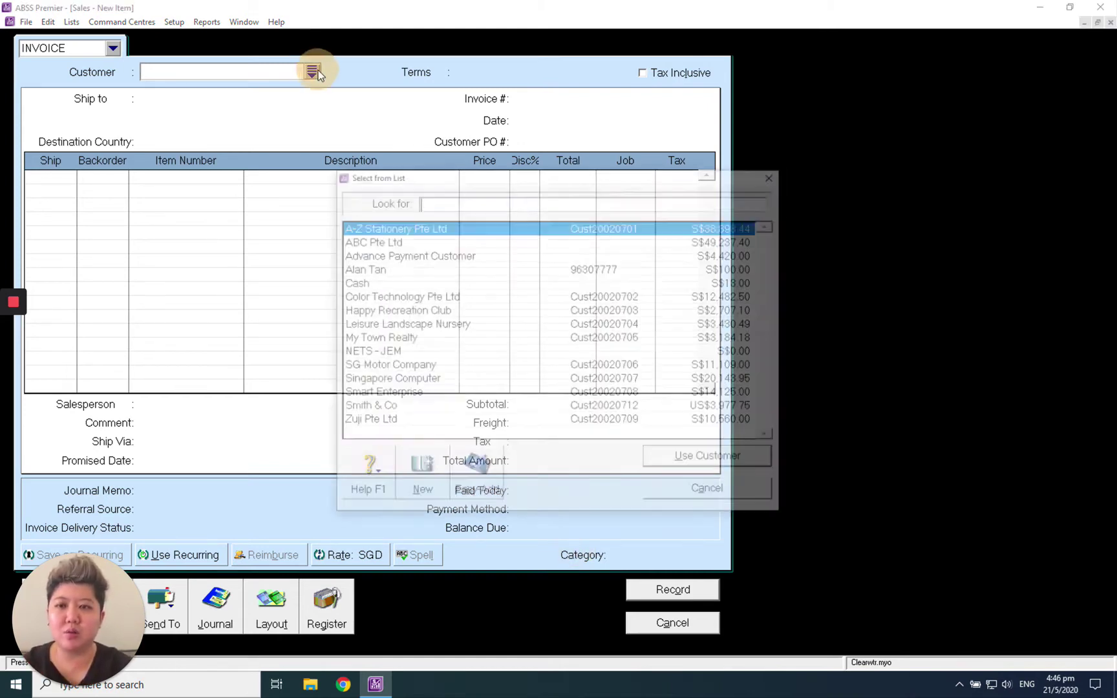
double_click(391, 241)
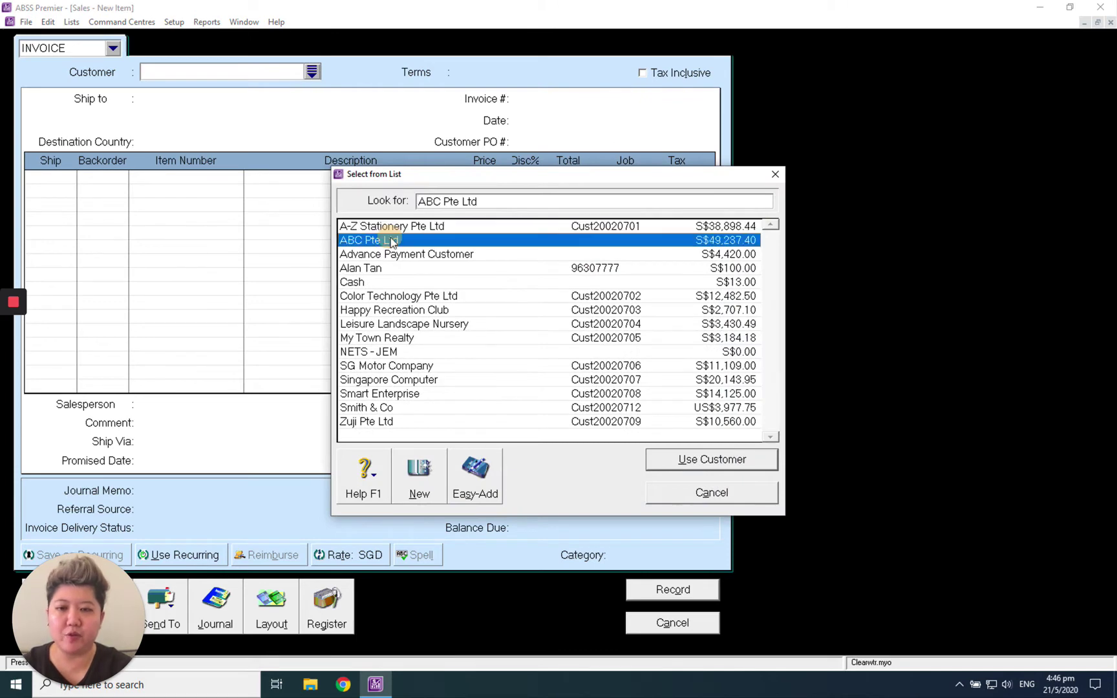
left_click(727, 496)
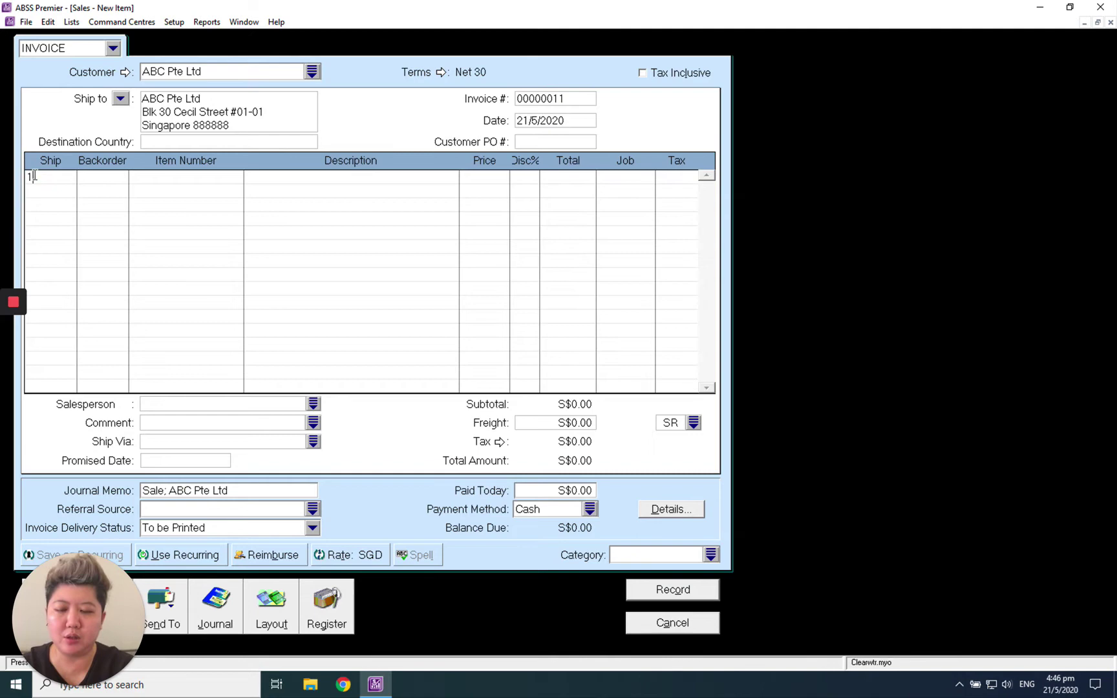
Step: Add an invoice line shipping 100 Chili-A at S$3.00 each
type("00")
key("Tab")
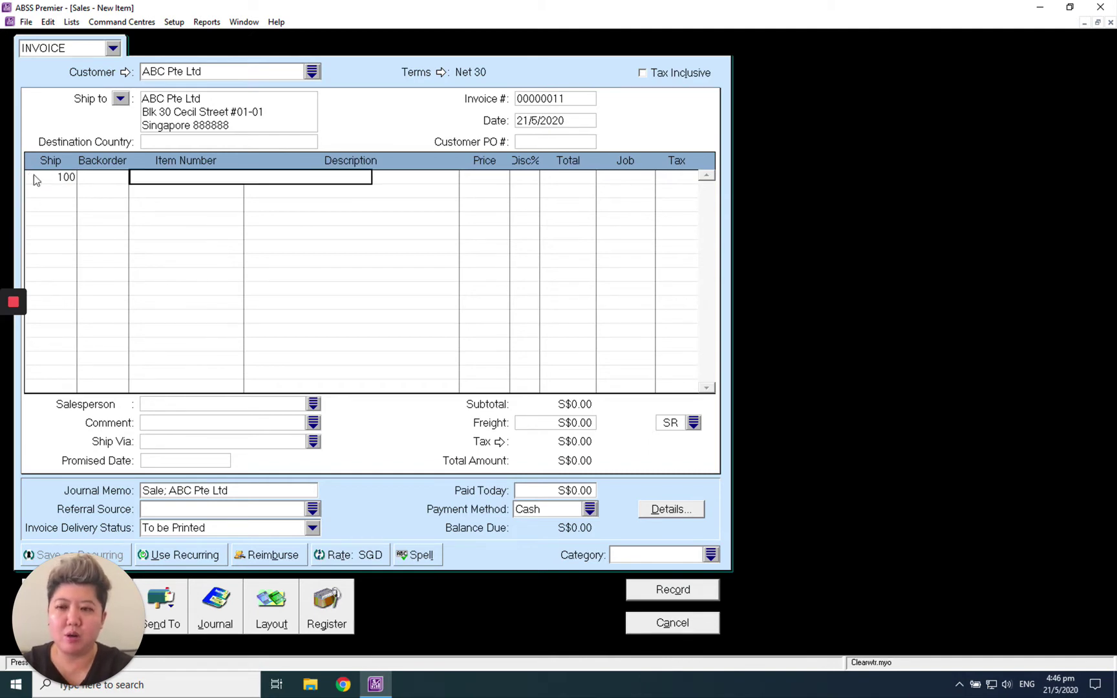
key("Tab")
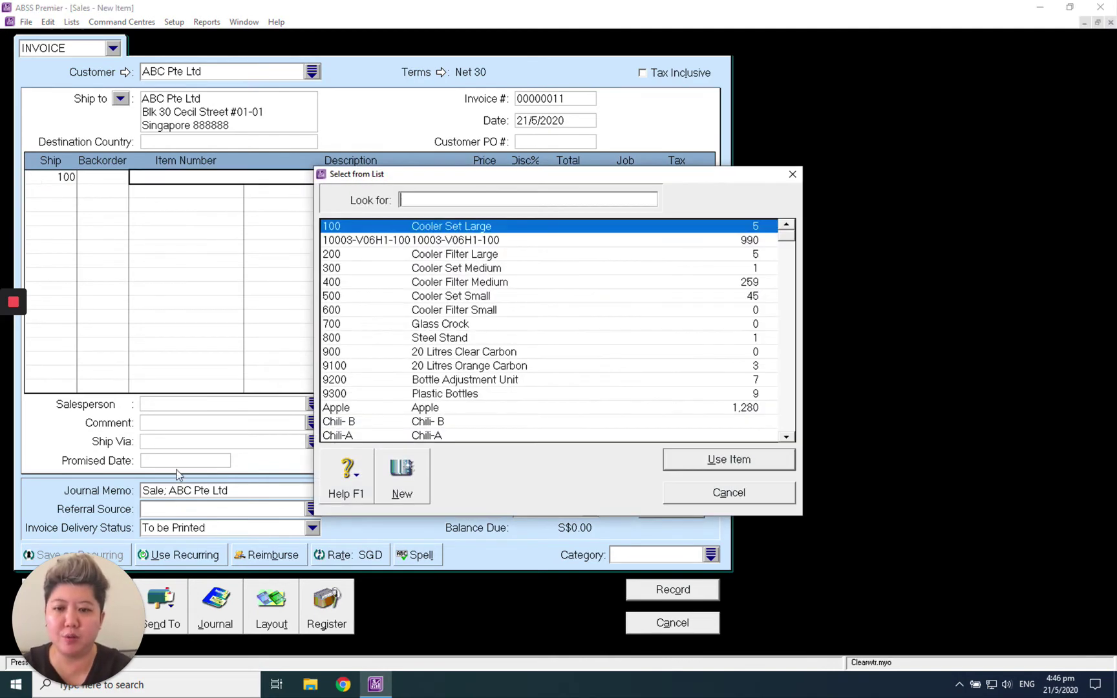
double_click(459, 437)
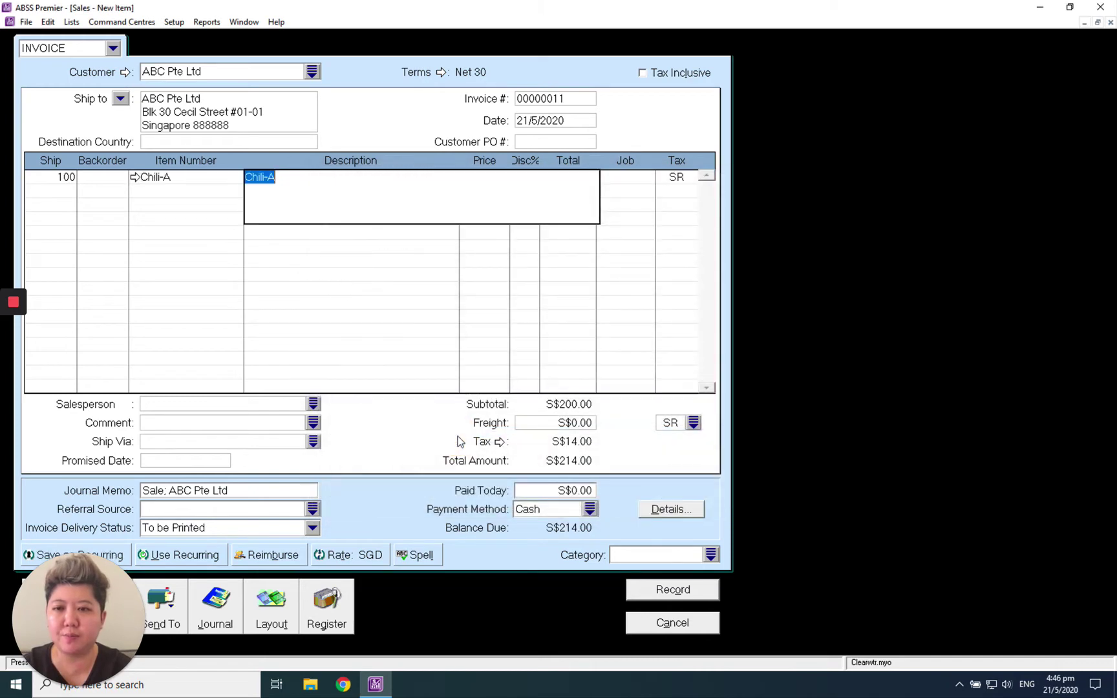
key("Tab")
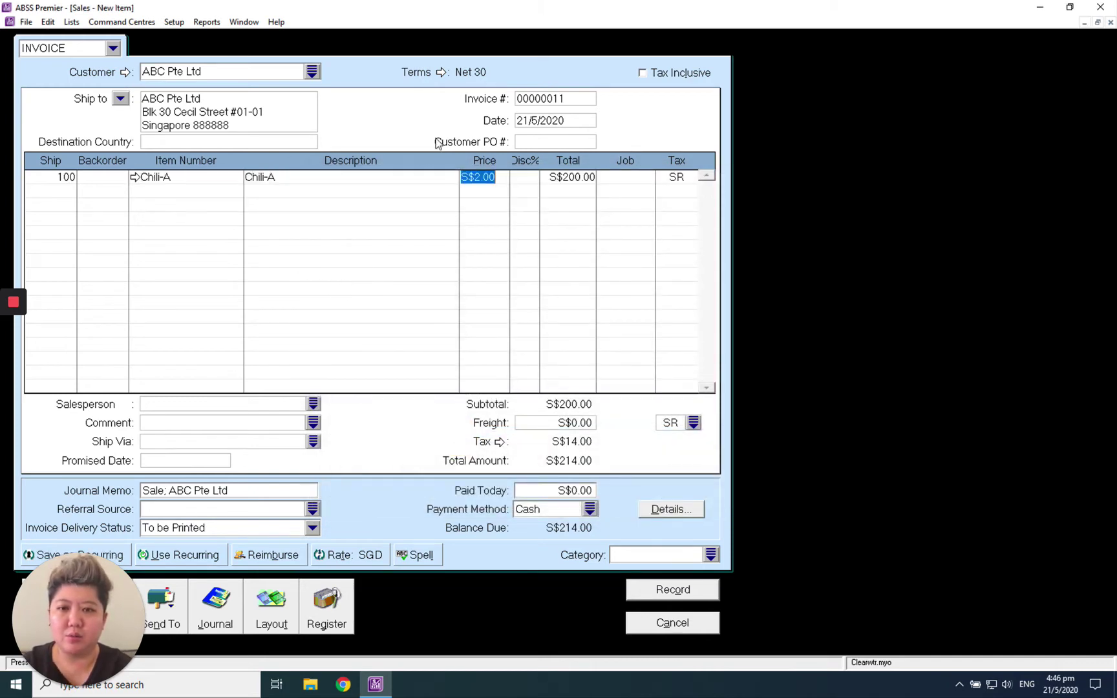
type("30")
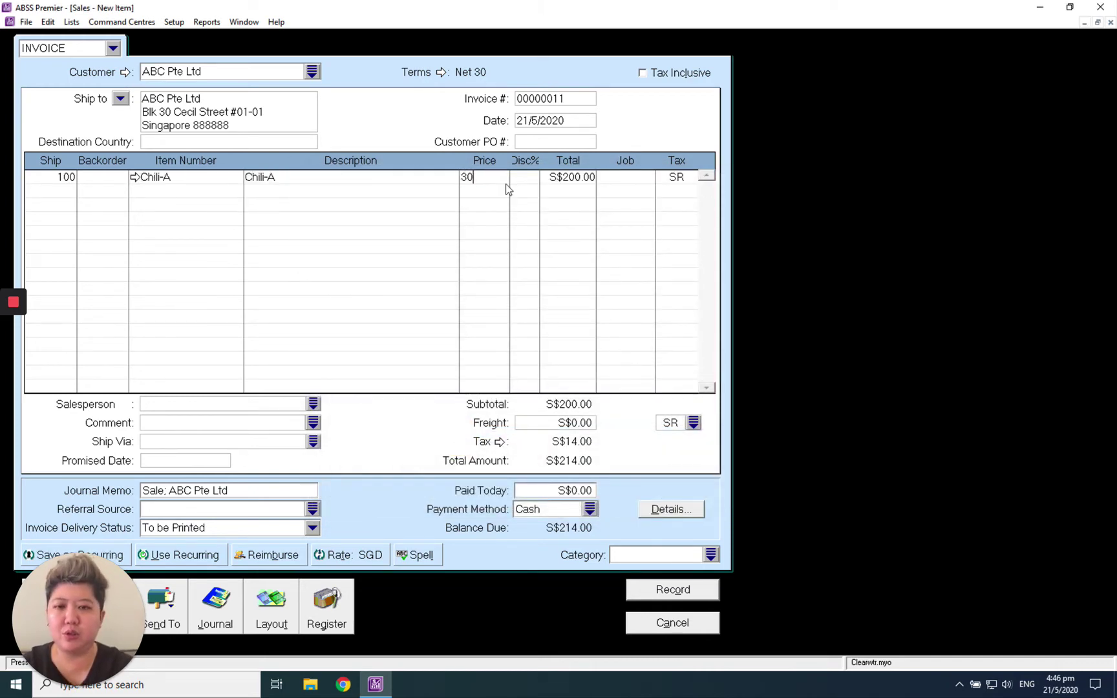
key("Tab")
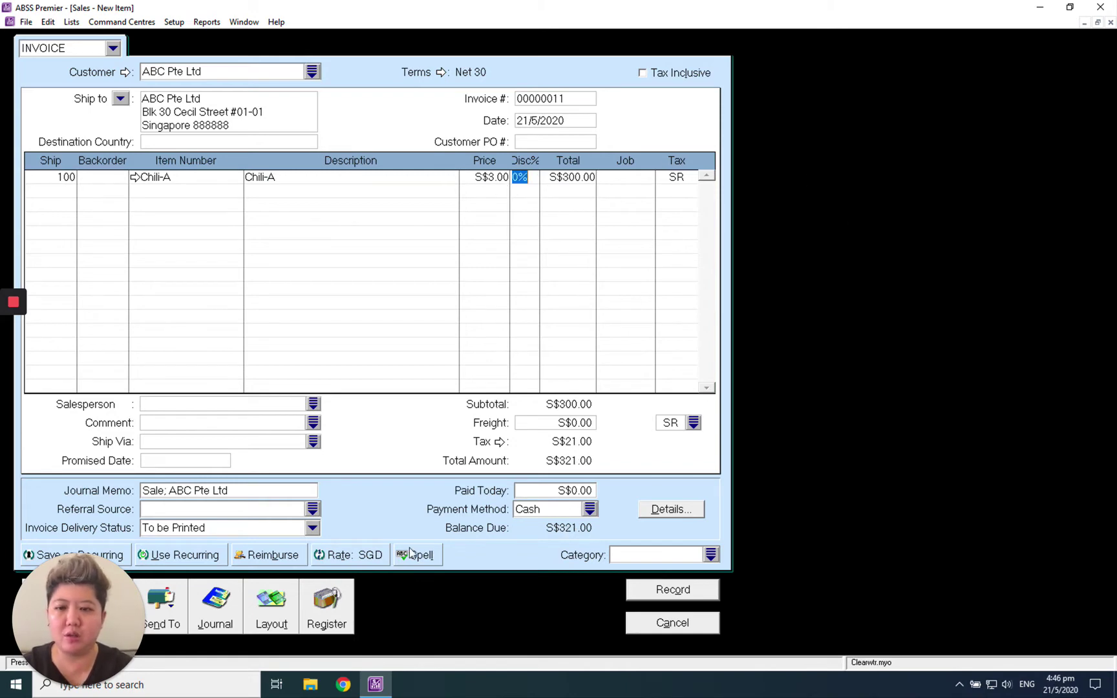
Step: From the line's job list, create job number Job B named 'Job Site HDB 88'
left_click(634, 178)
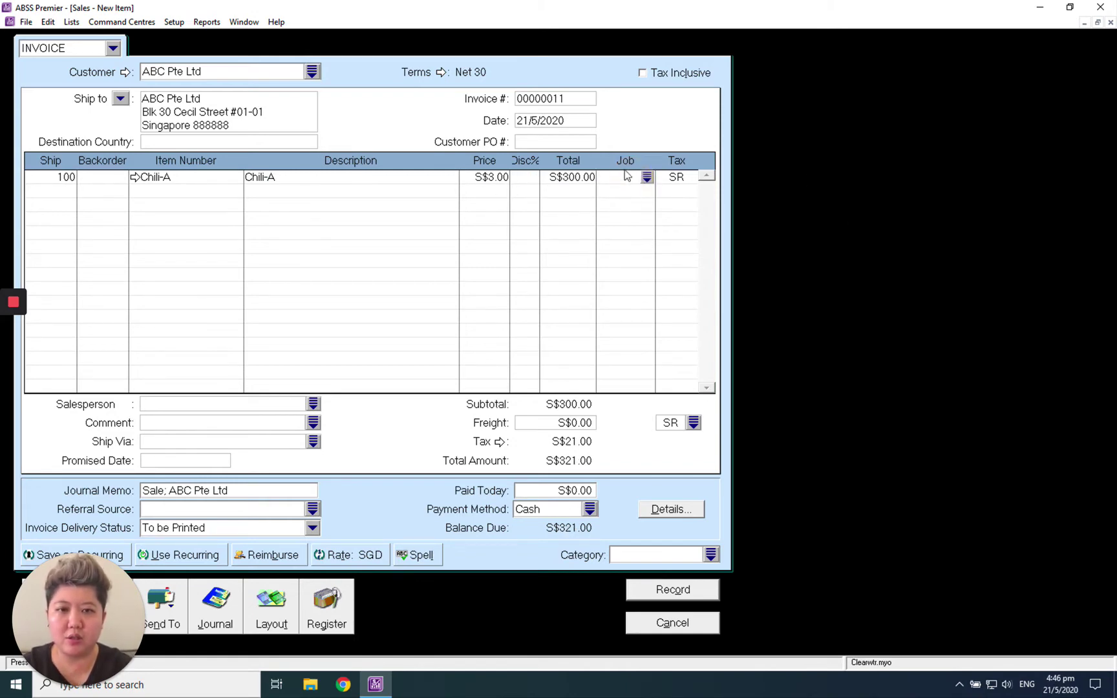
left_click(646, 176)
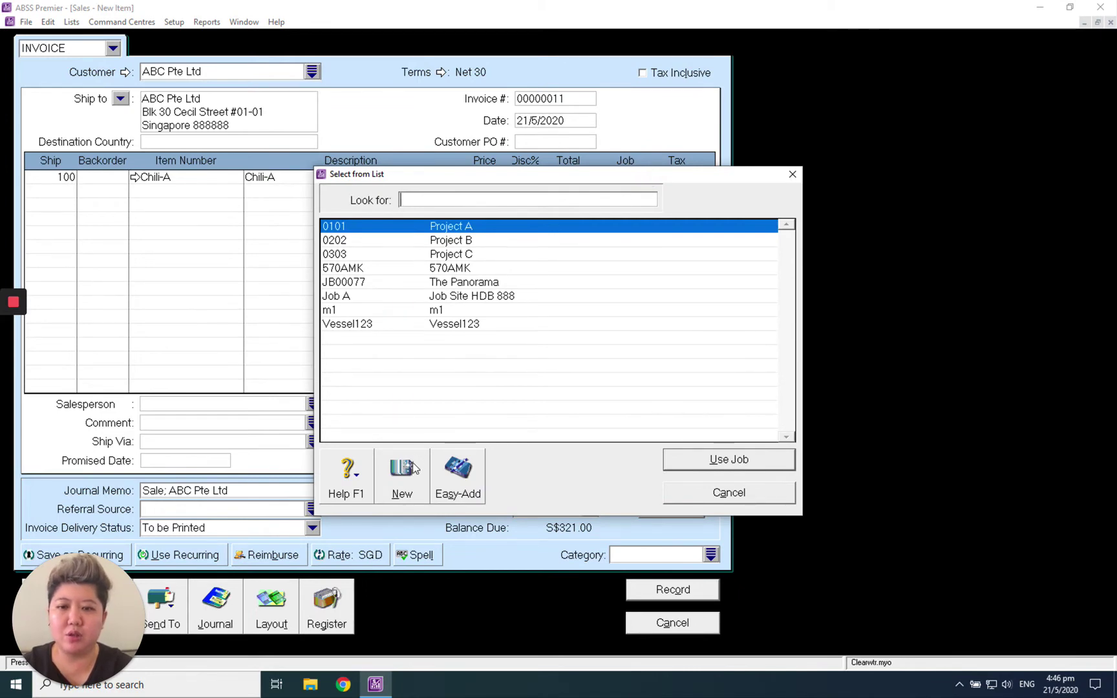
type("Job A")
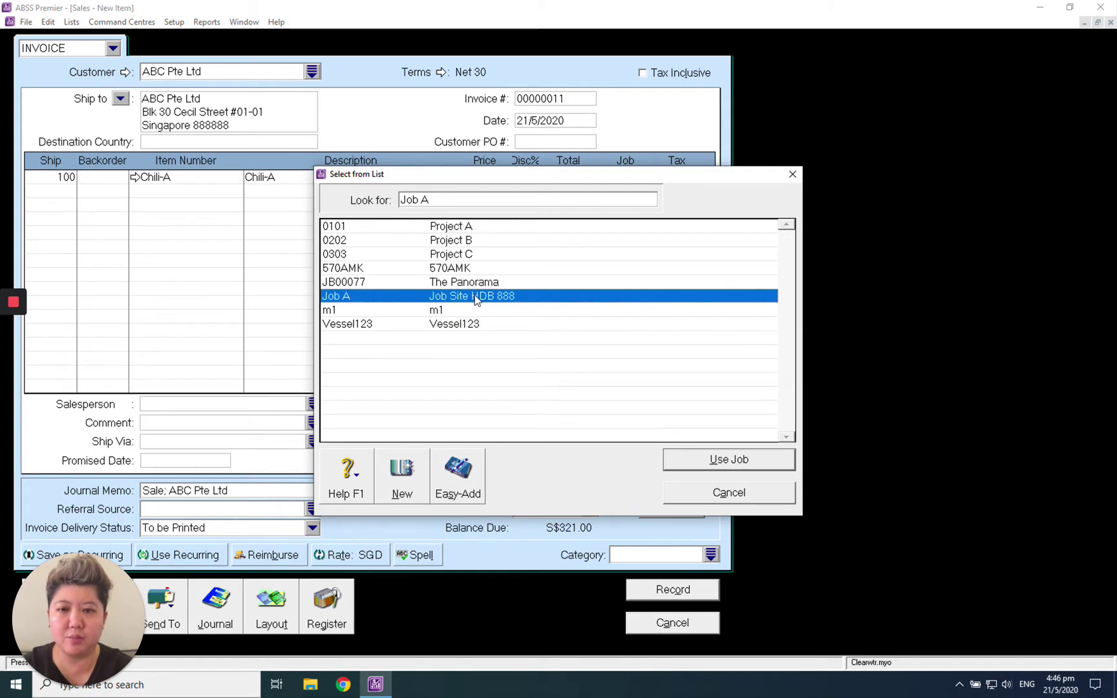
left_click(397, 478)
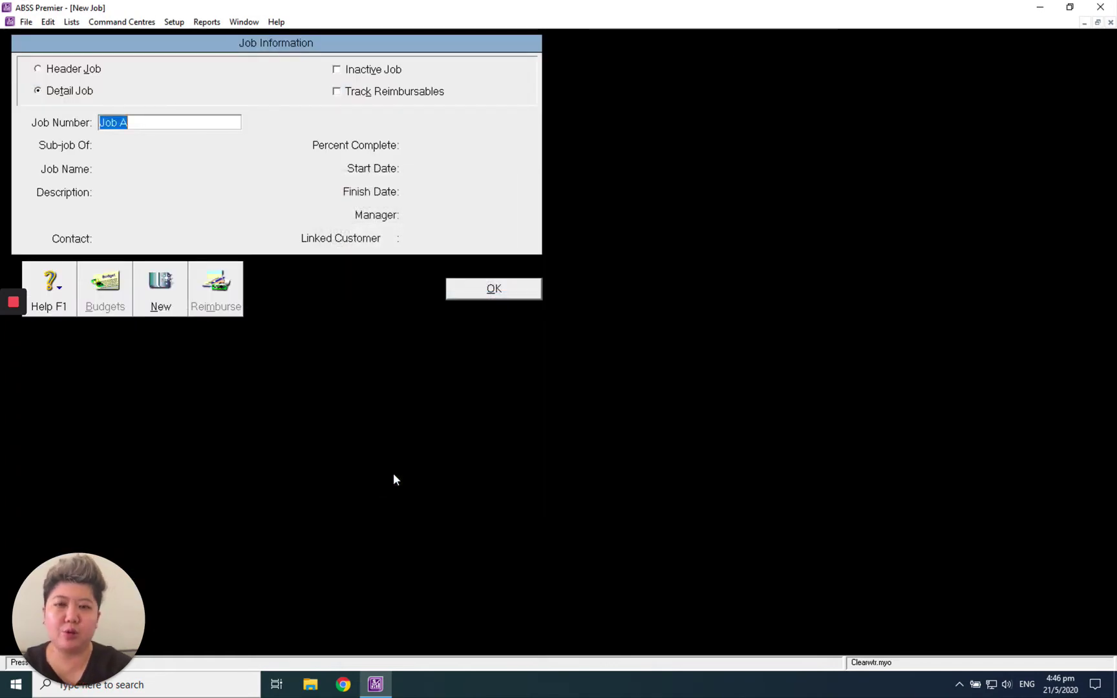
left_click(148, 122)
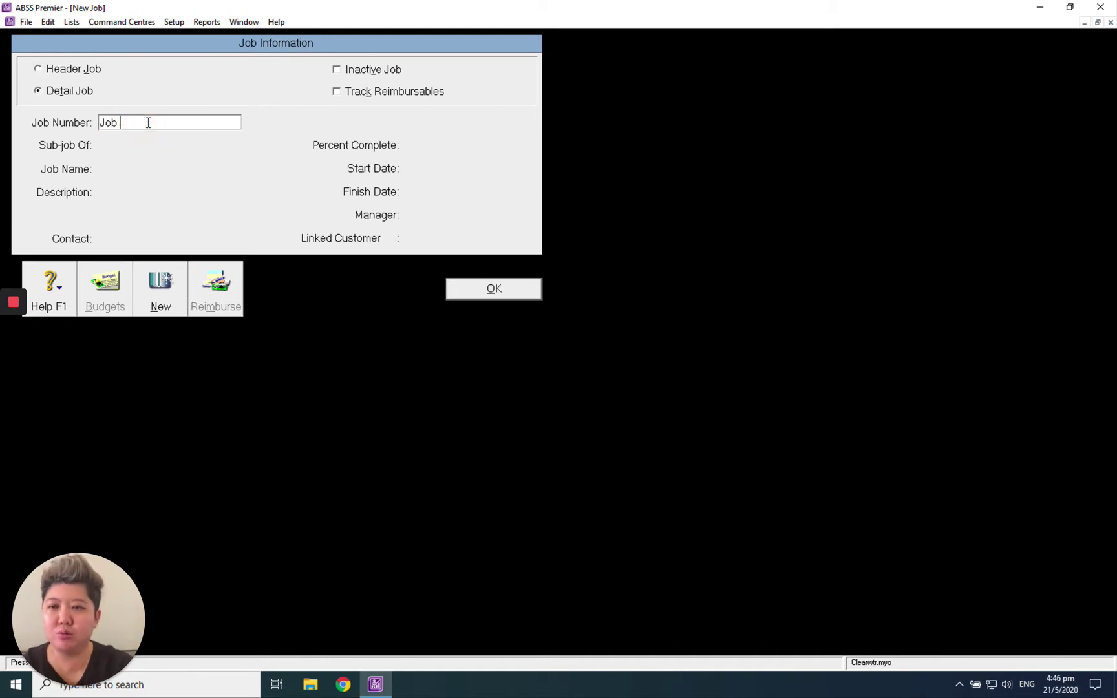
type("B")
key("Tab")
key("Tab")
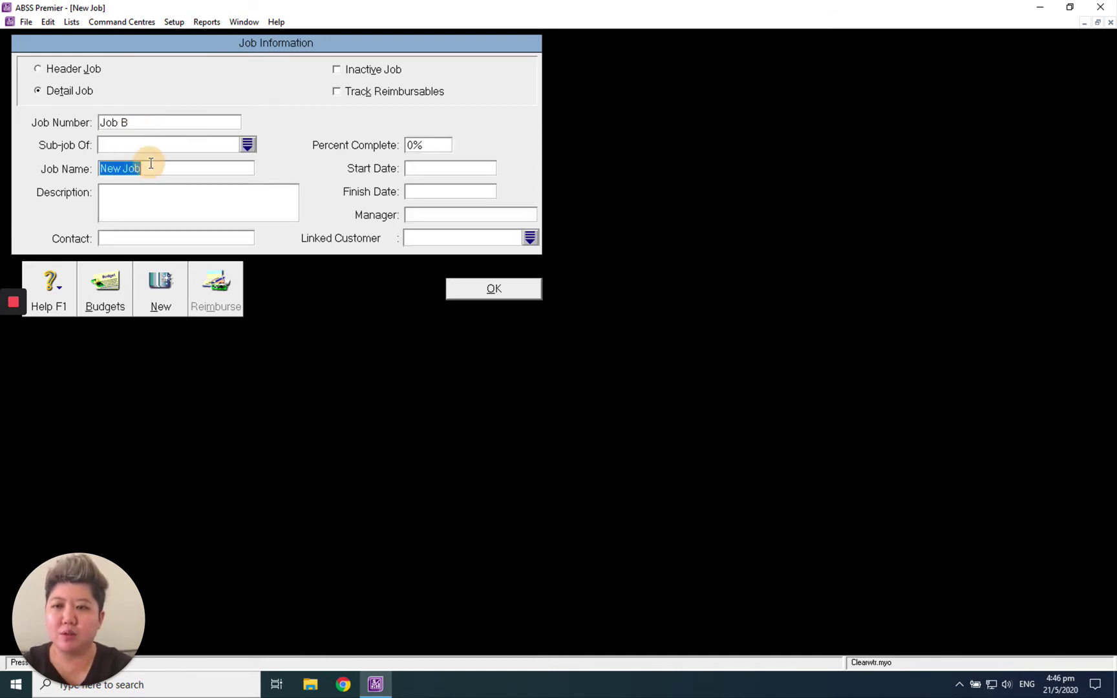
type("JOb")
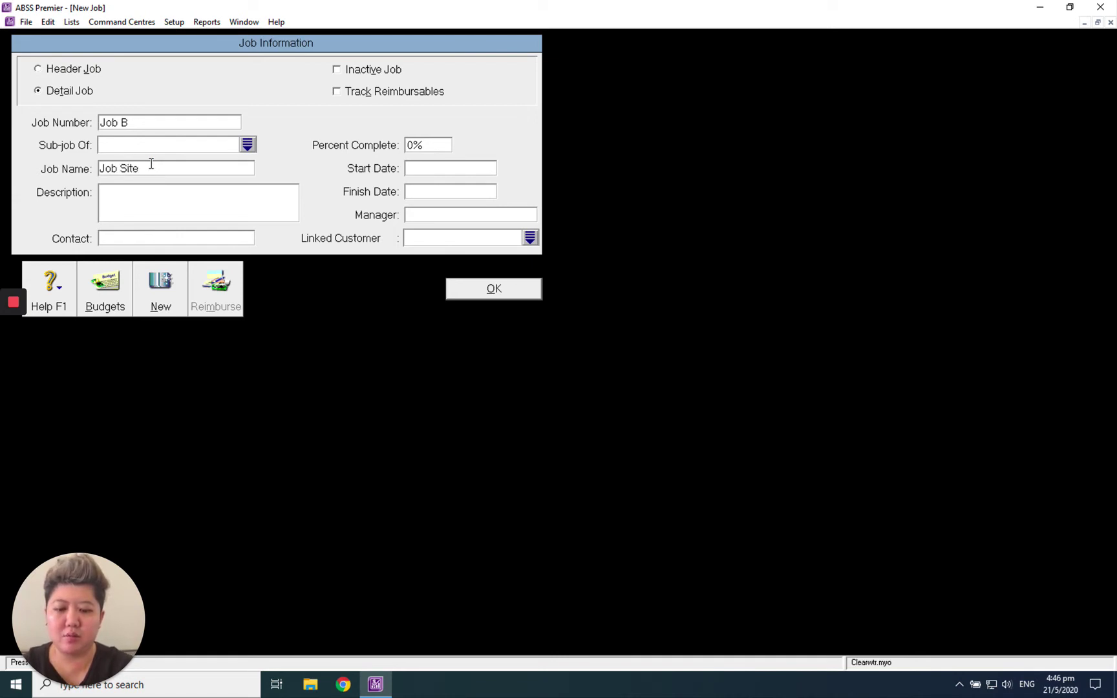
type("Site HDB")
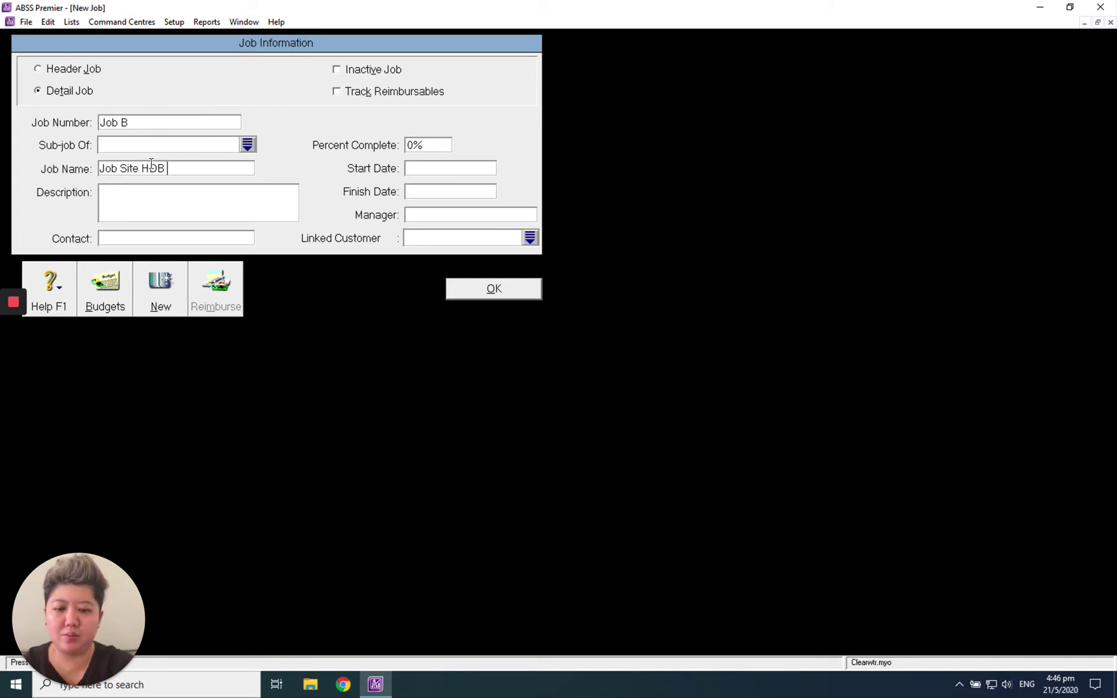
type(" 880")
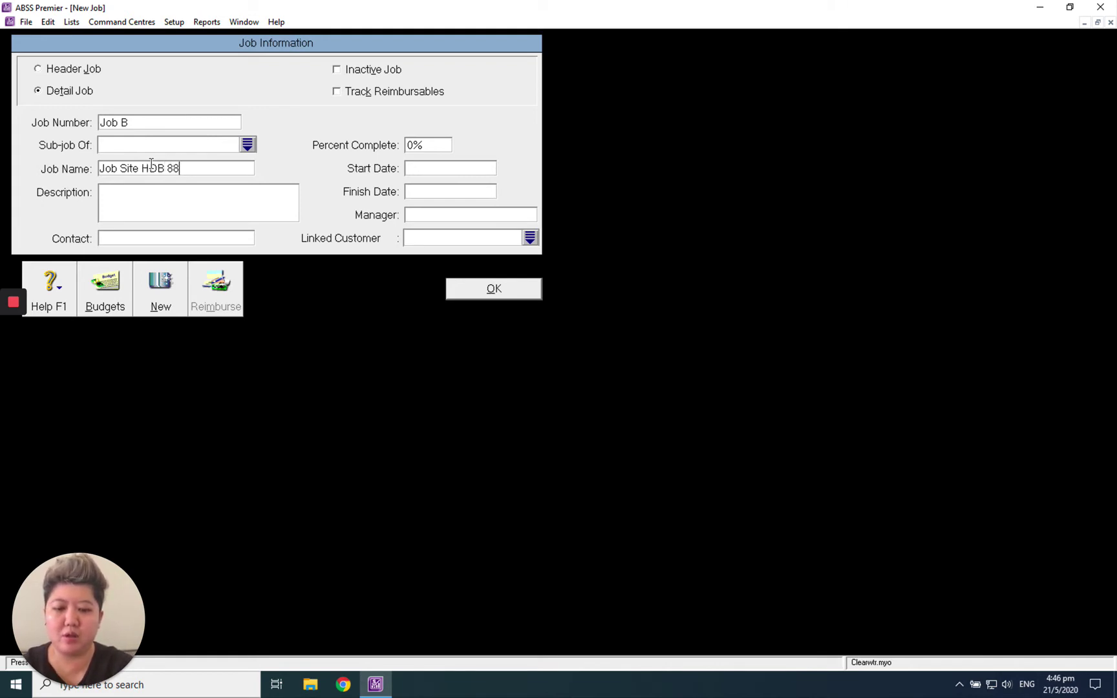
Step: Save the new job and assign Job B to the Chili-A invoice line
left_click(494, 289)
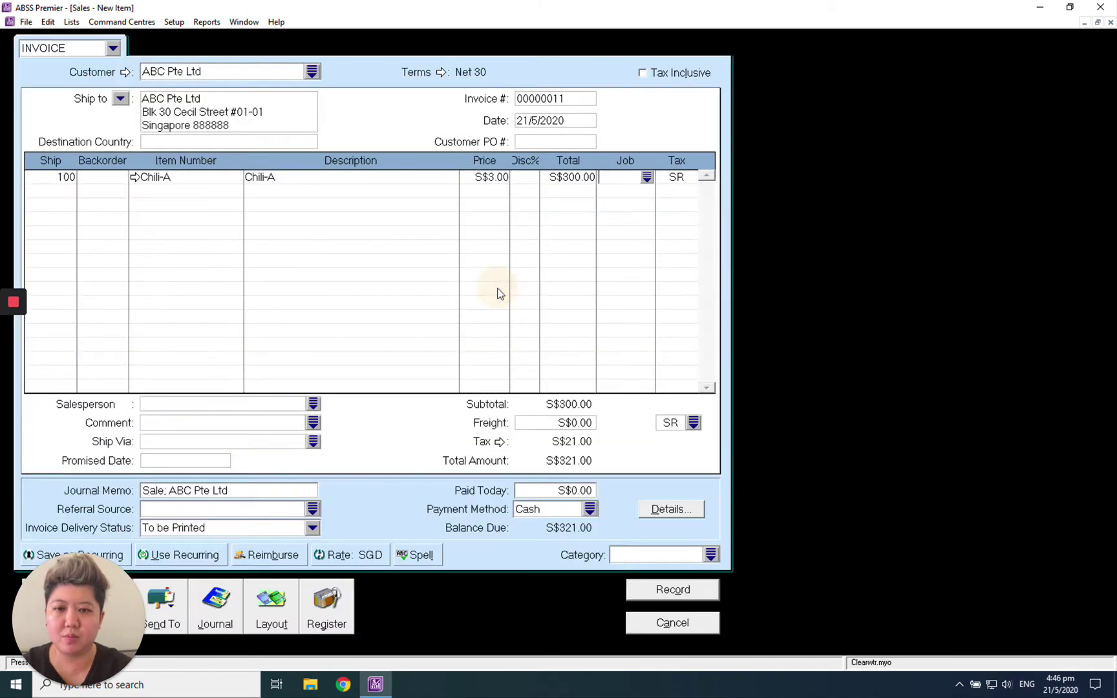
left_click(644, 178)
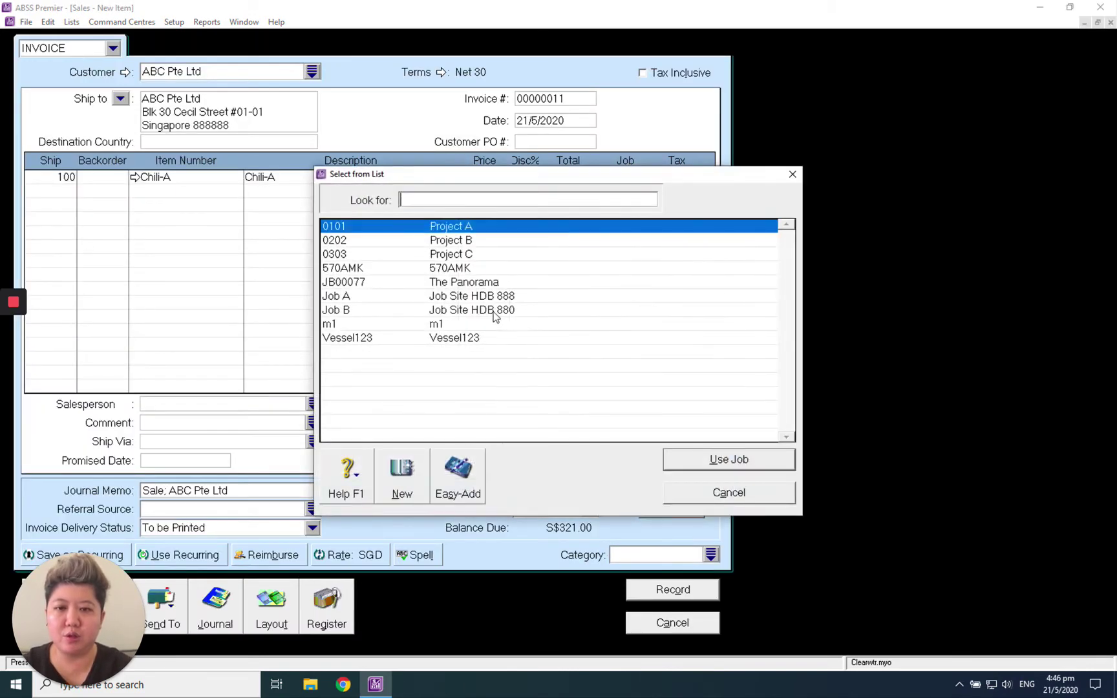
type("Job B")
key("BackSpace")
type("A")
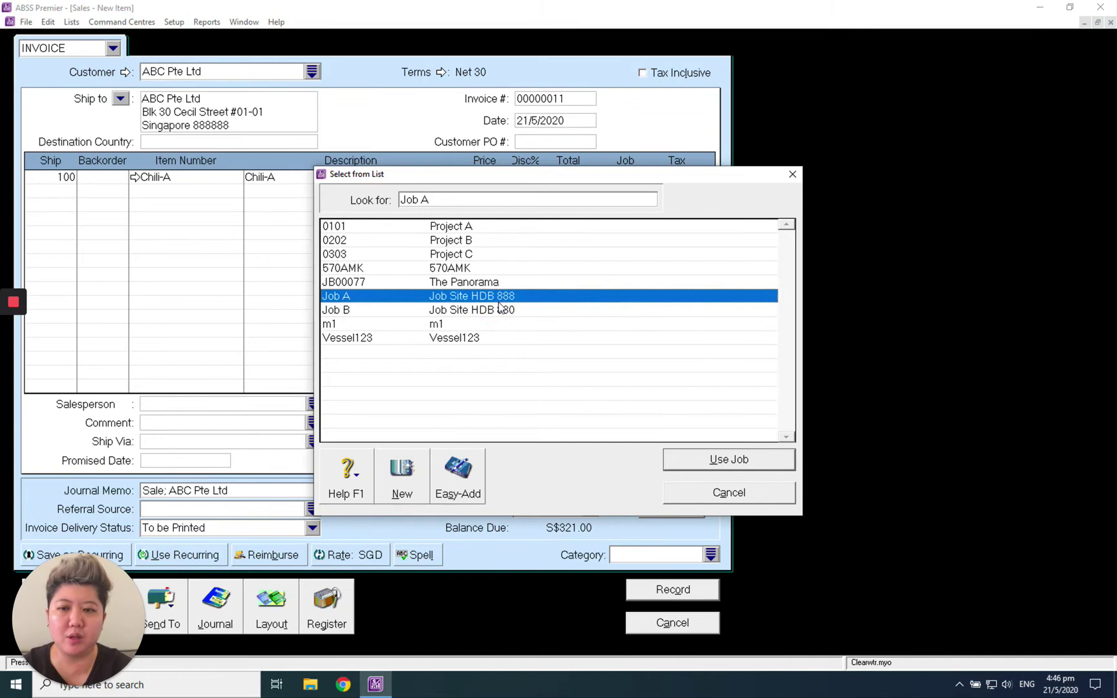
left_click(498, 309)
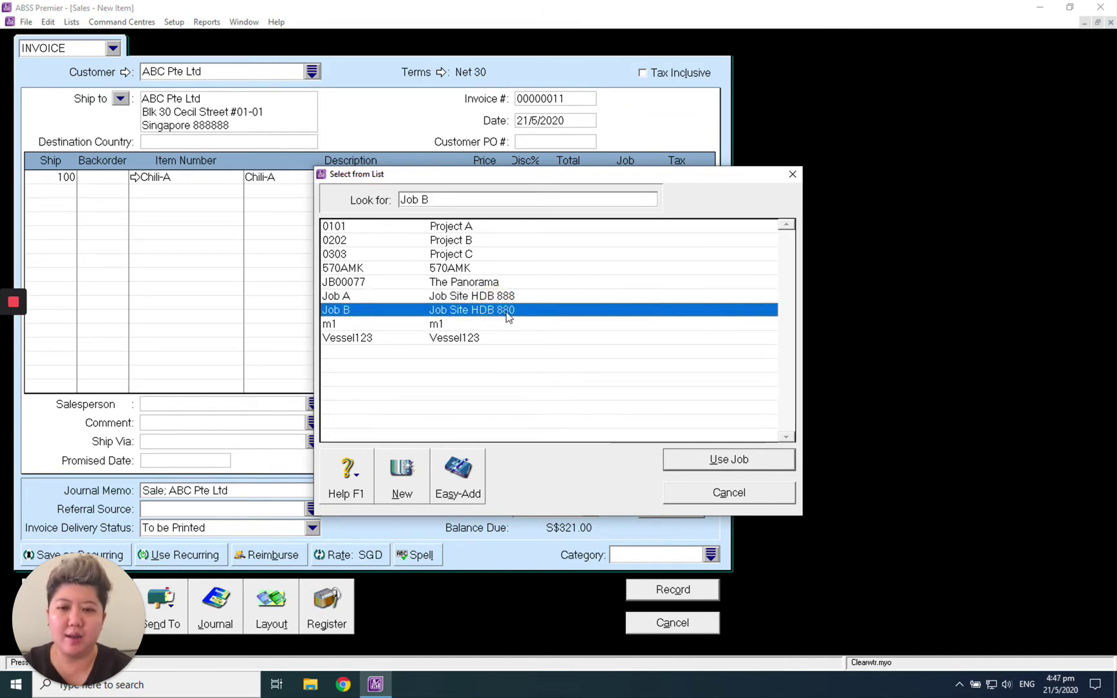
double_click(511, 311)
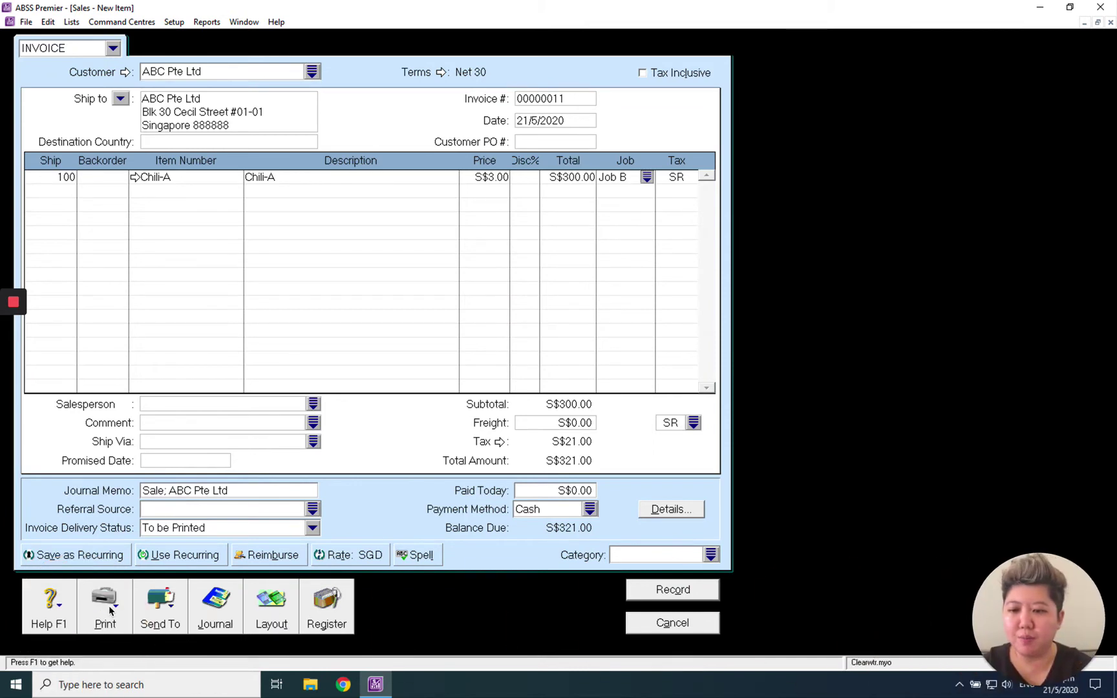
Step: Record the ABC Pte Ltd sale and preview it with the selected invoice form
left_click(105, 604)
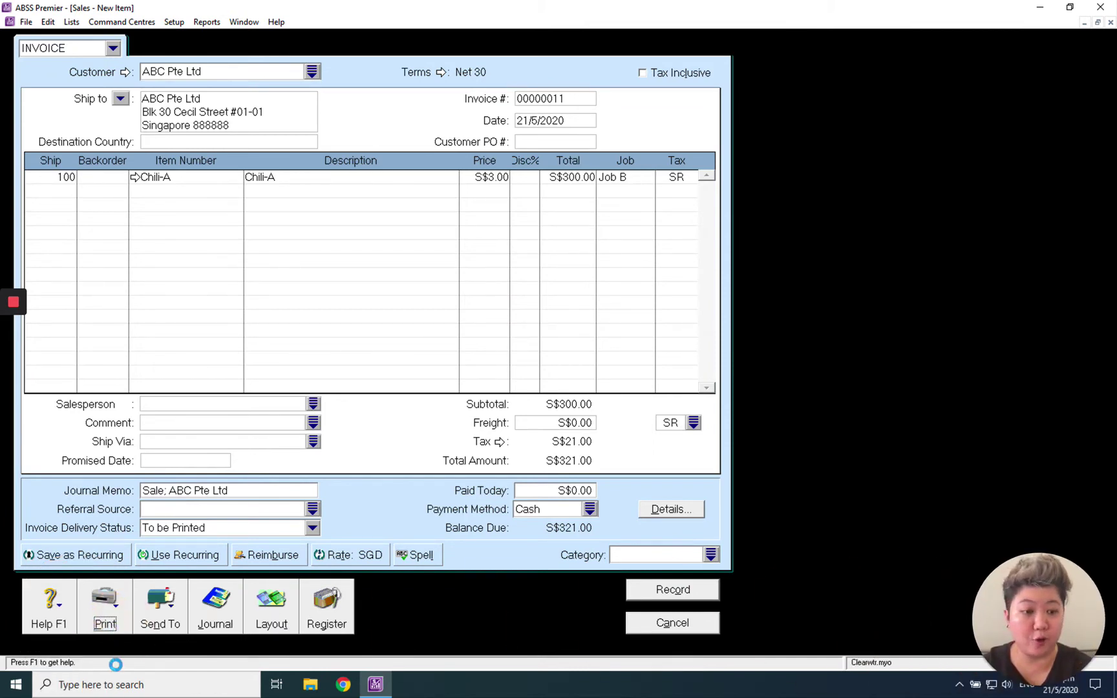
left_click(140, 626)
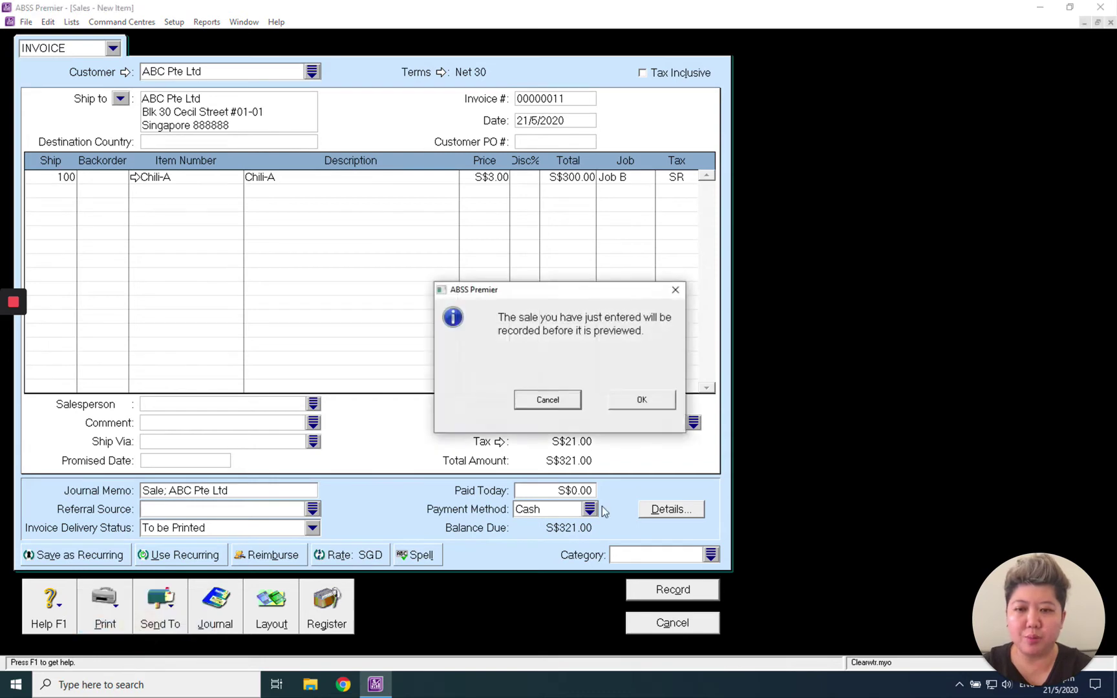
left_click(647, 401)
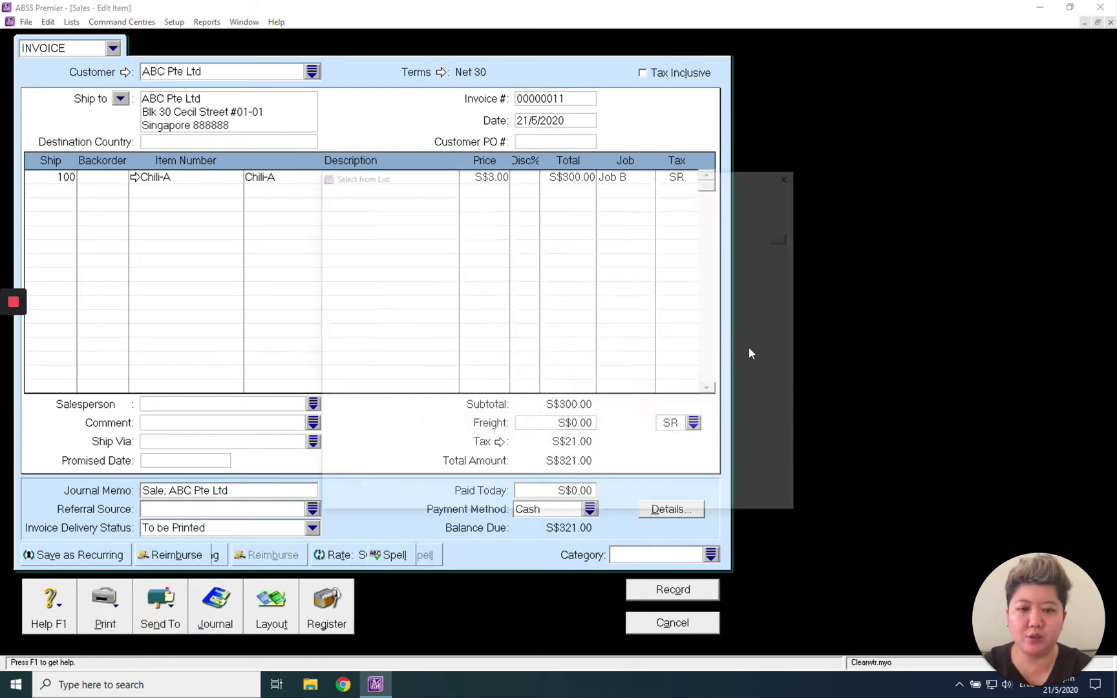
left_click(785, 438)
left_click_drag(784, 438, 784, 436)
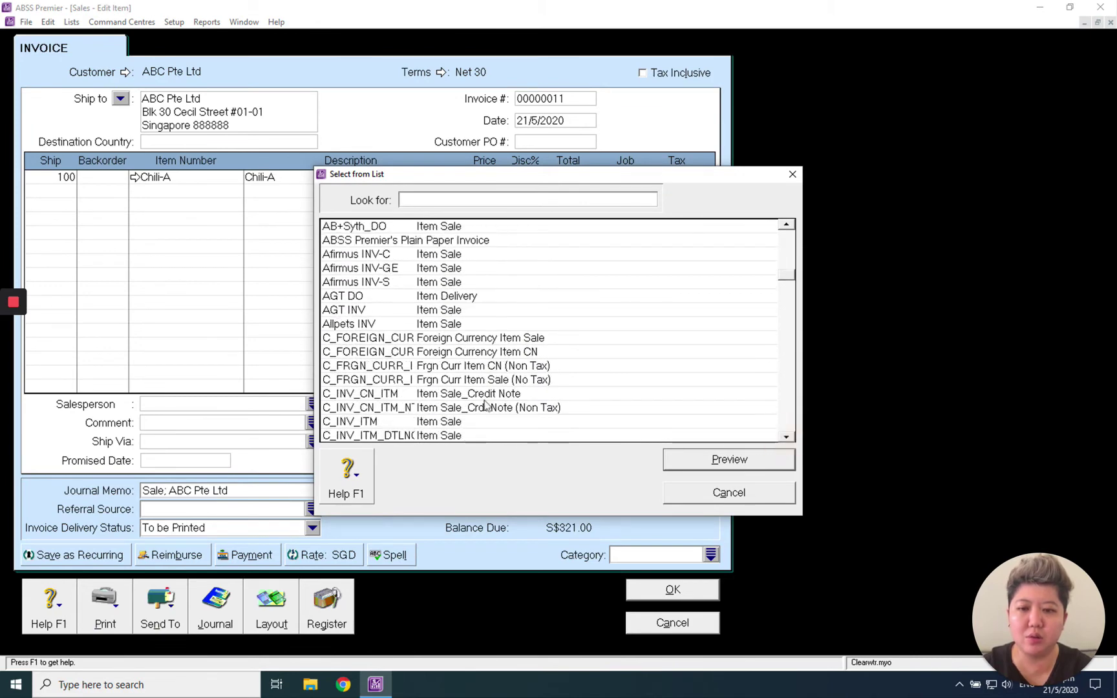
double_click(432, 436)
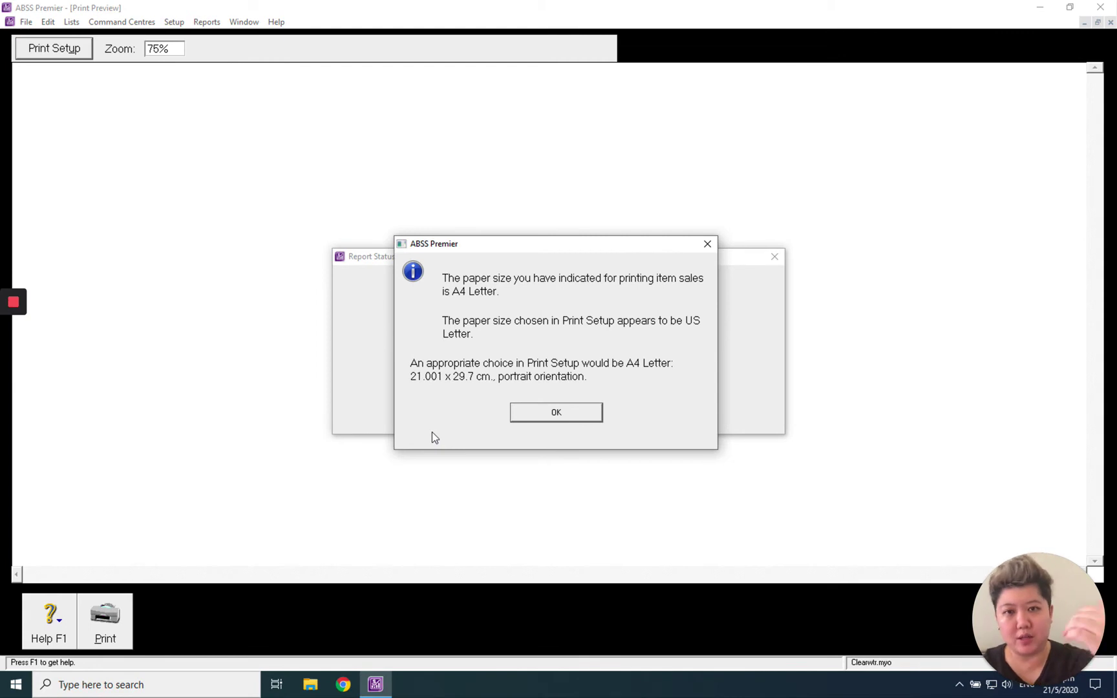
Step: Dismiss the paper-size notice and zoom the invoice preview to 145%
left_click(580, 419)
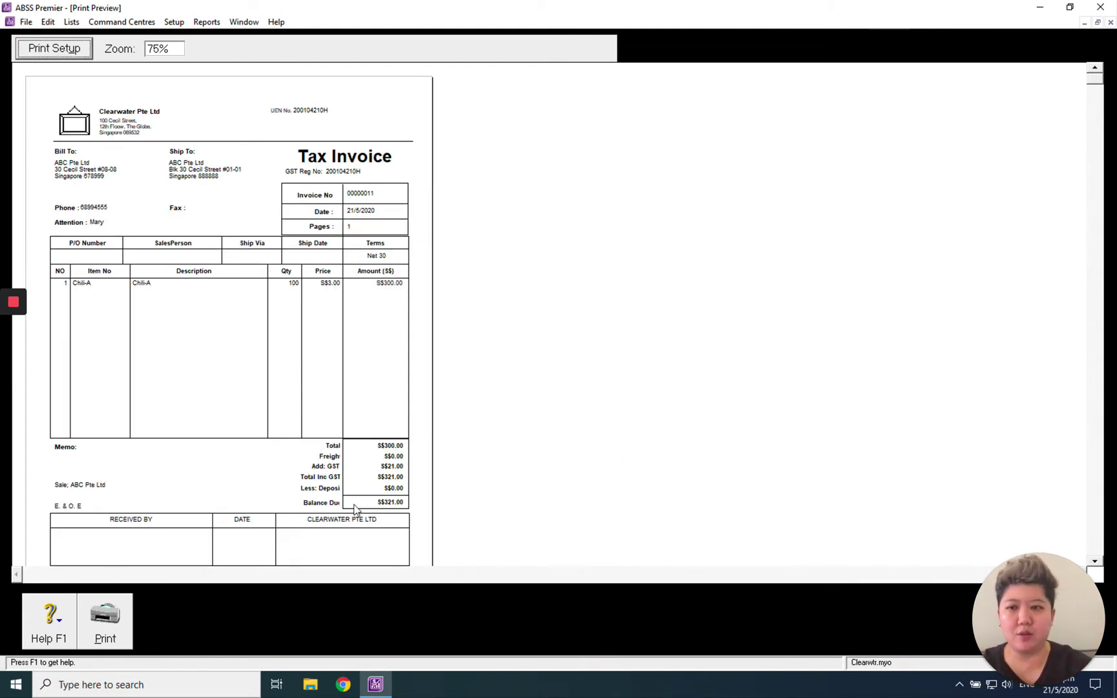
left_click(169, 55)
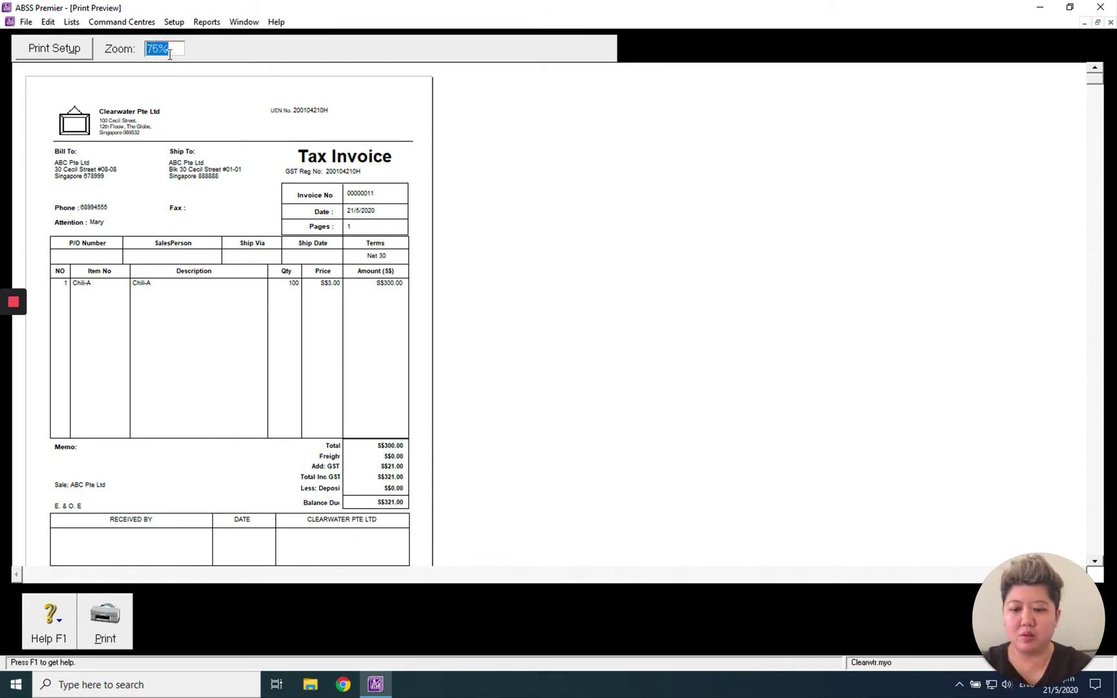
type("145")
key("Tab")
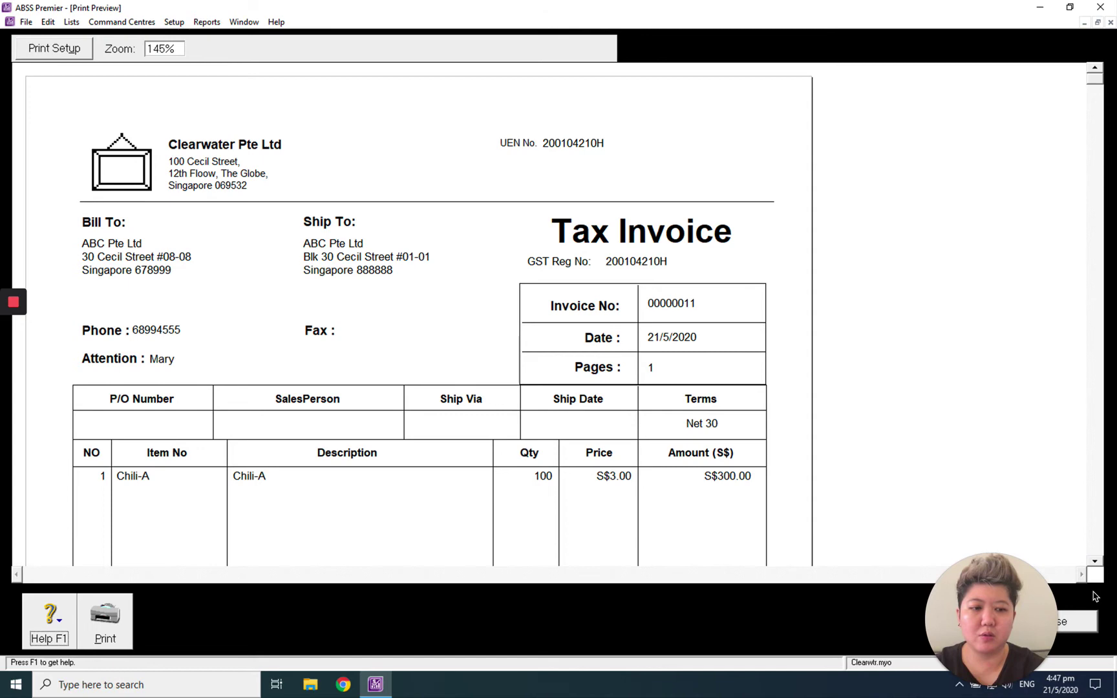
Step: Scroll through the Tax Invoice preview, then close it
left_click(1094, 561)
left_click(1095, 561)
left_click(1096, 562)
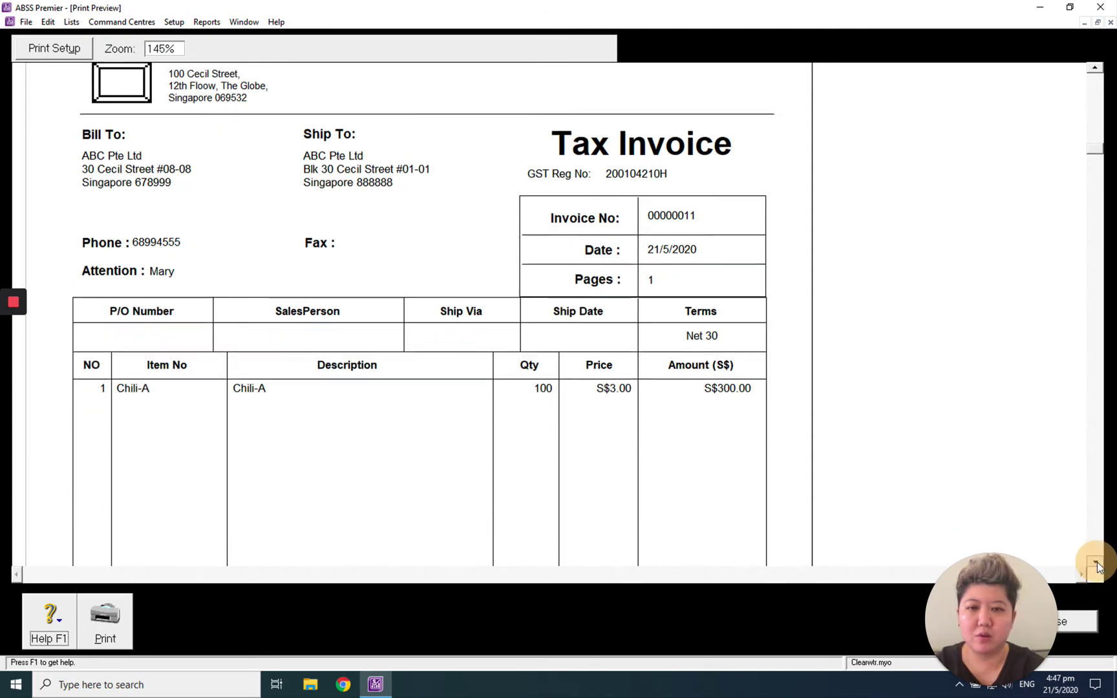
left_click(1095, 563)
left_click(1095, 562)
left_click(1095, 562)
left_click(1095, 563)
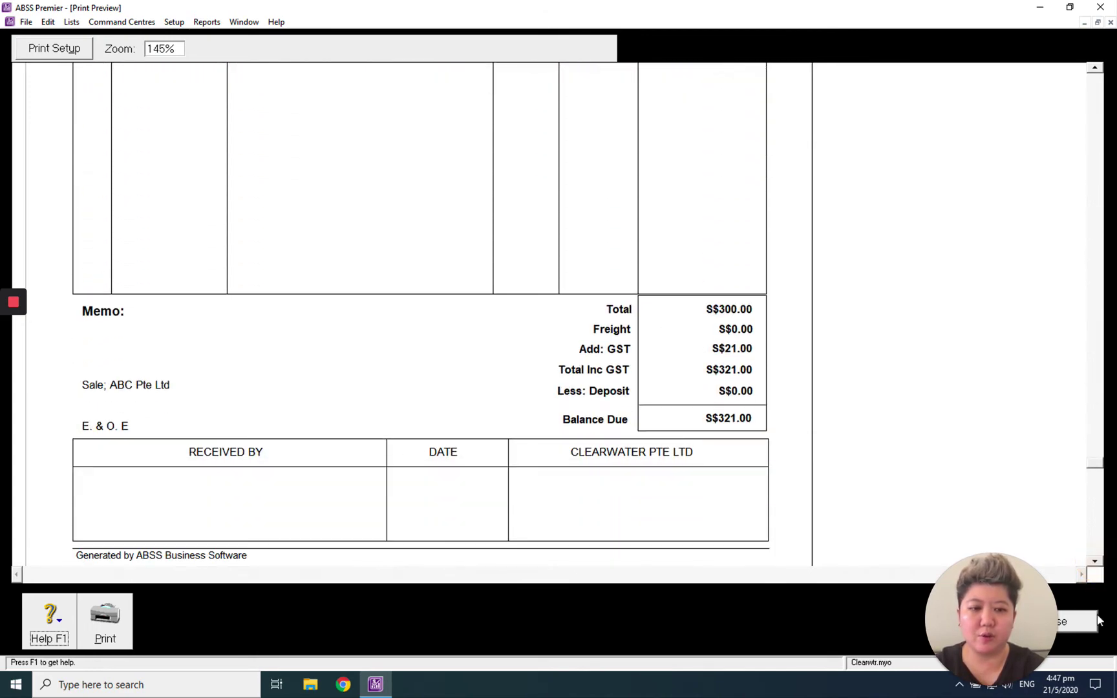
left_click(1098, 619)
Step: Close the blank invoice and start a purchase bill for supplier Abby Printing Pte Ltd
left_click(688, 592)
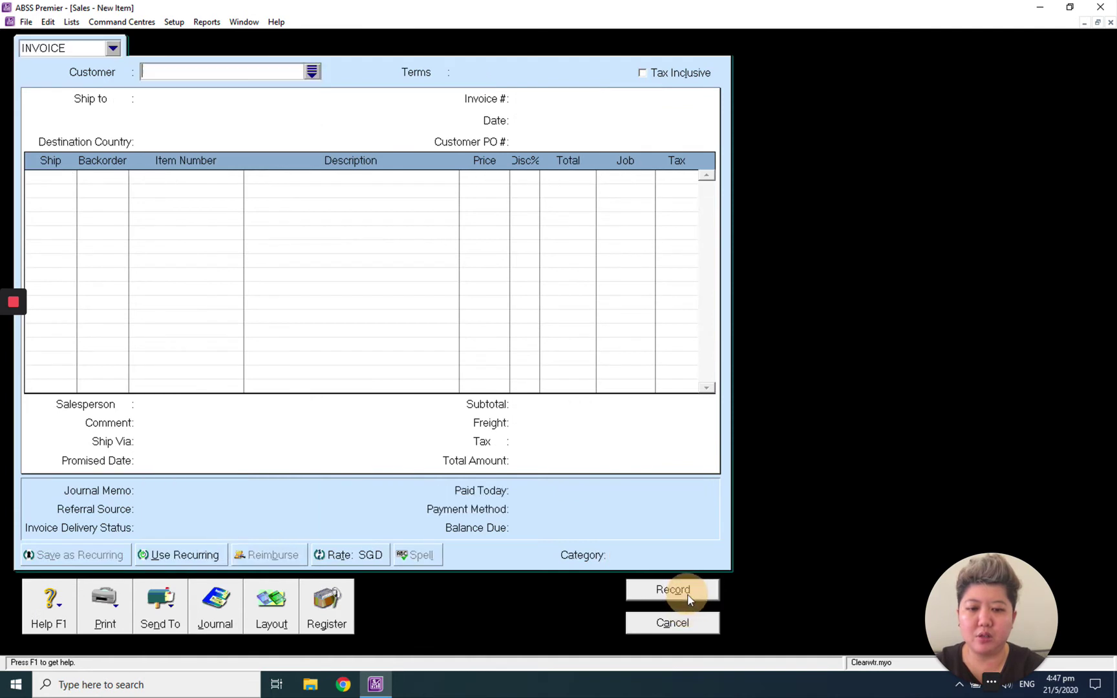
left_click(674, 623)
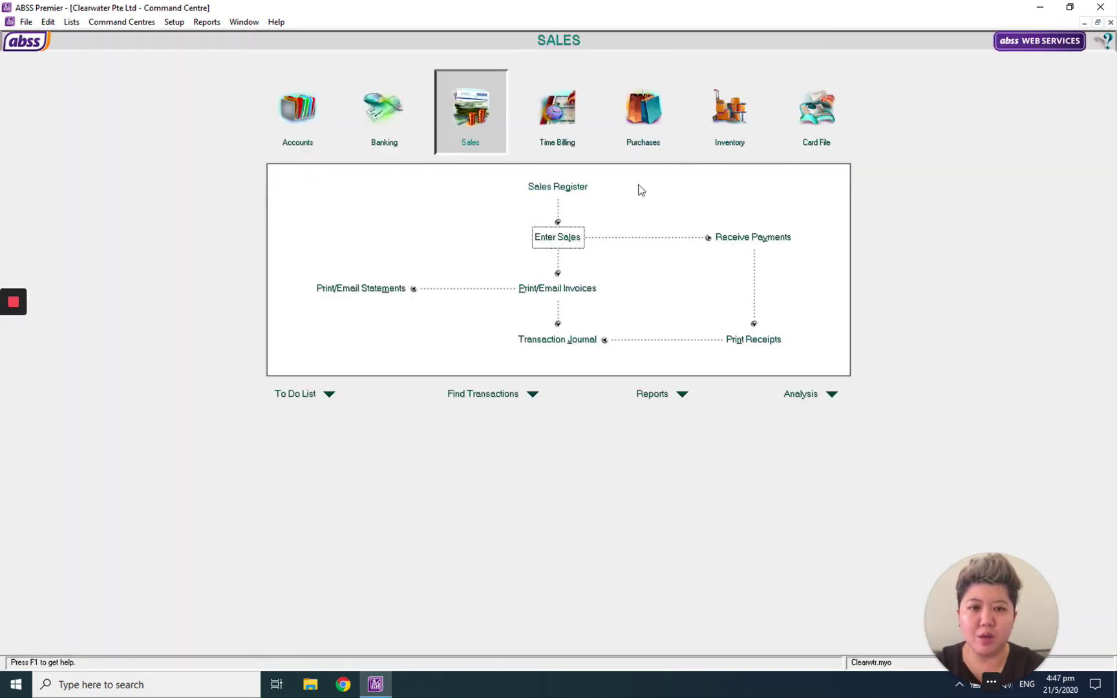
left_click(629, 119)
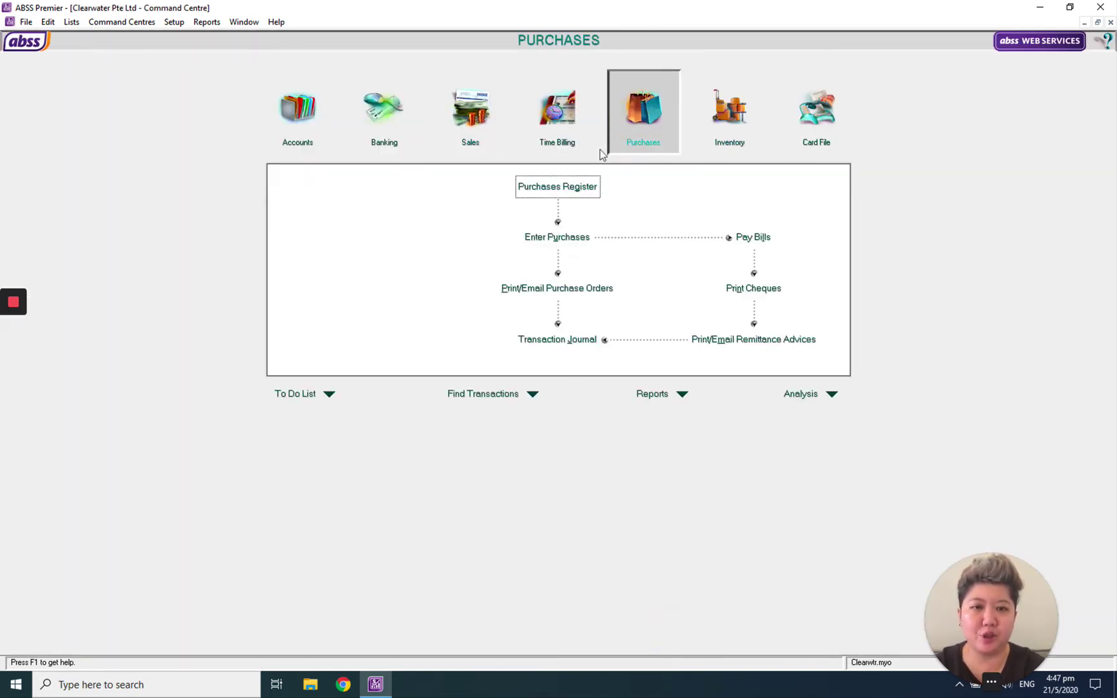
left_click(557, 239)
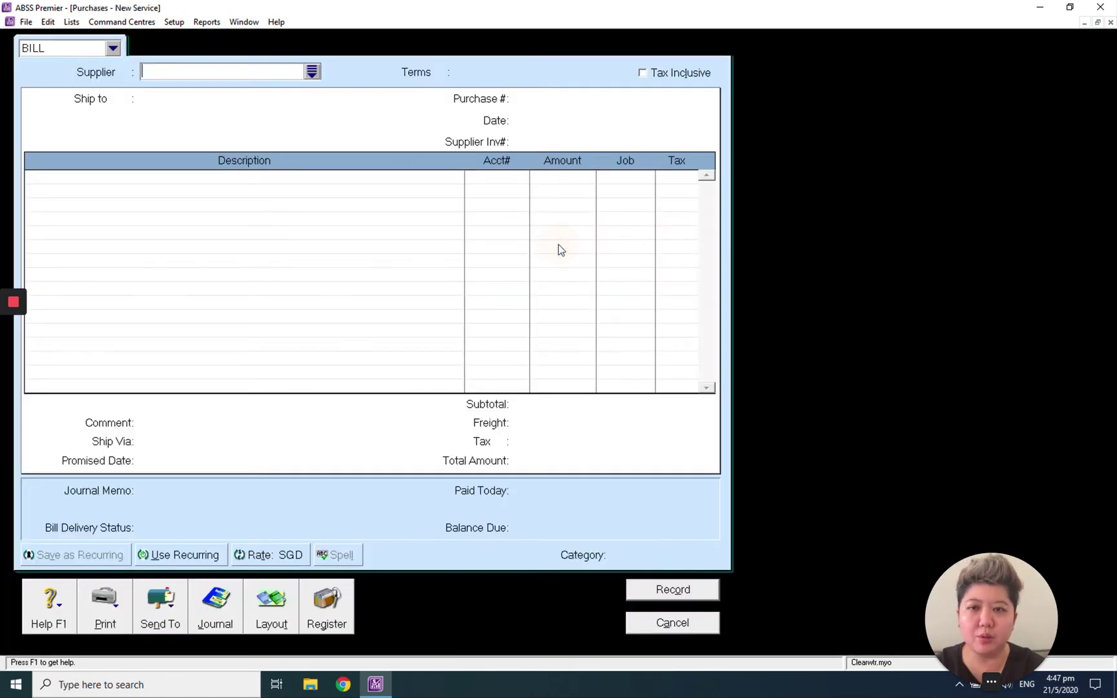
left_click(311, 72)
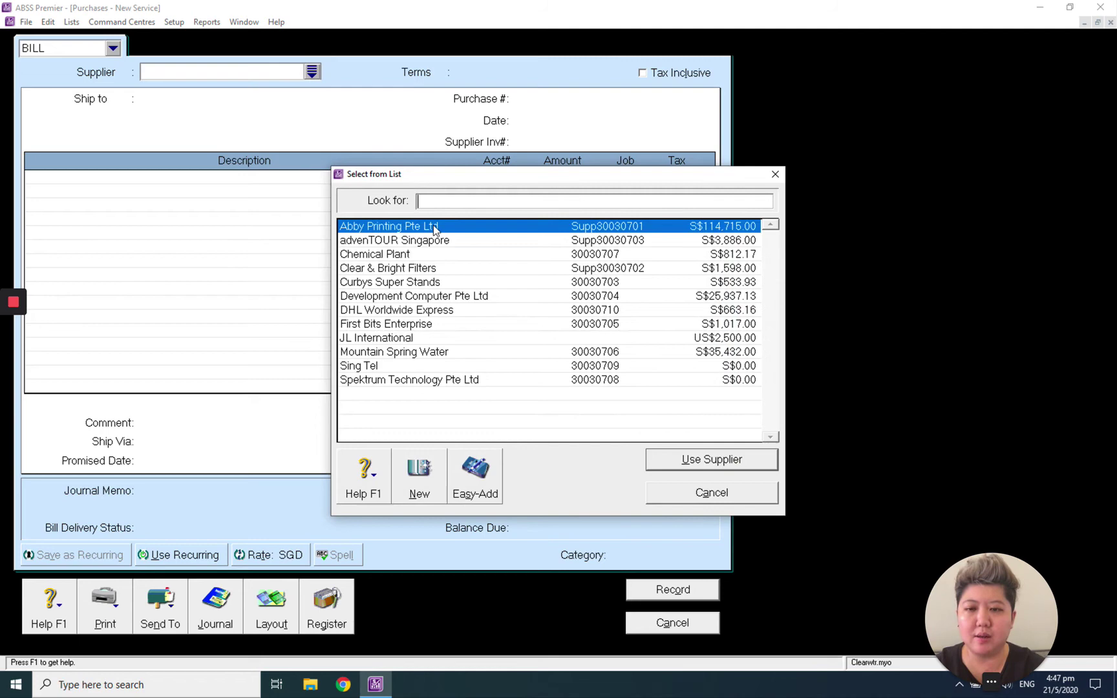
double_click(434, 227)
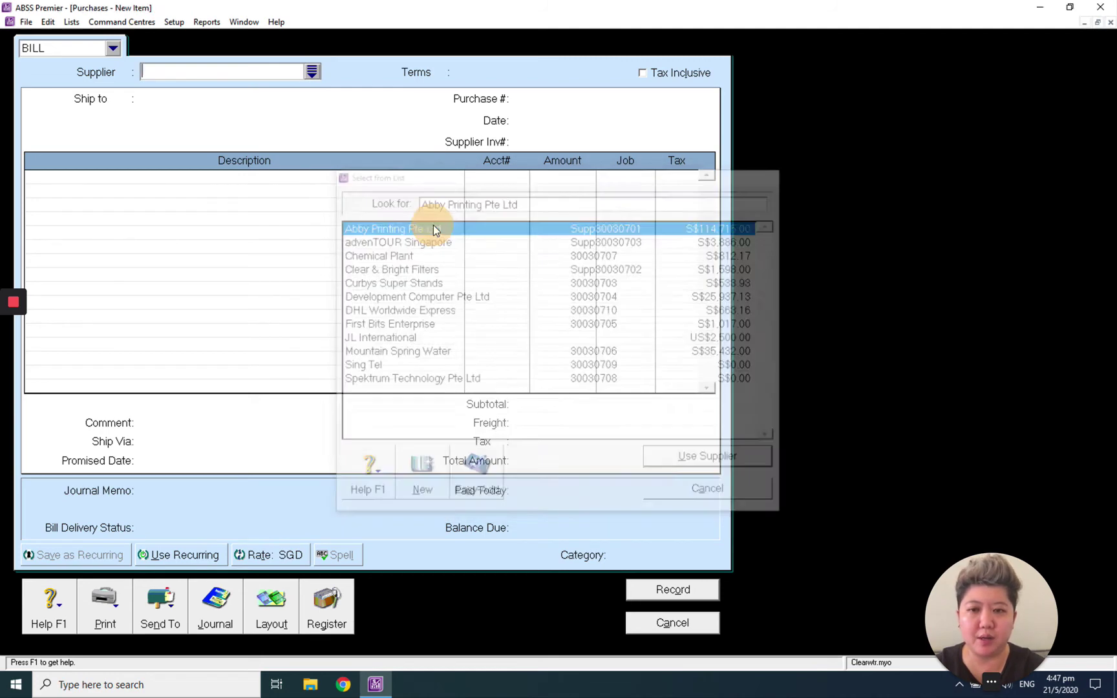
Step: Enter a bill line for 100 Part A at S$1.00 each
left_click(737, 492)
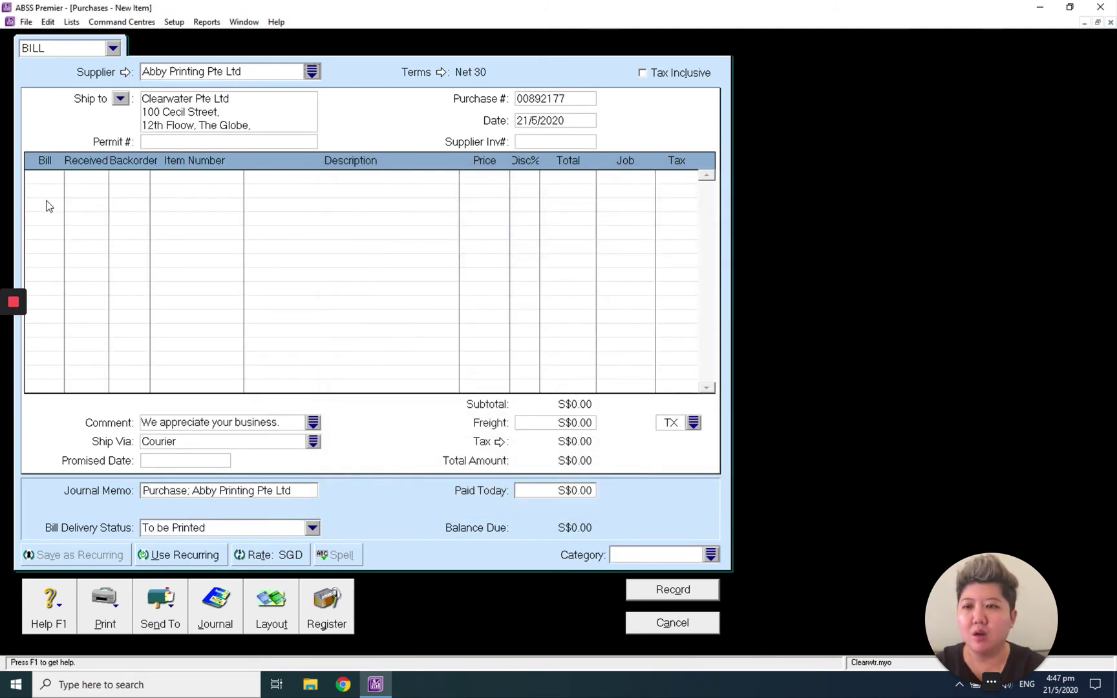
left_click(51, 177)
type("100")
key("Tab")
key("Tab")
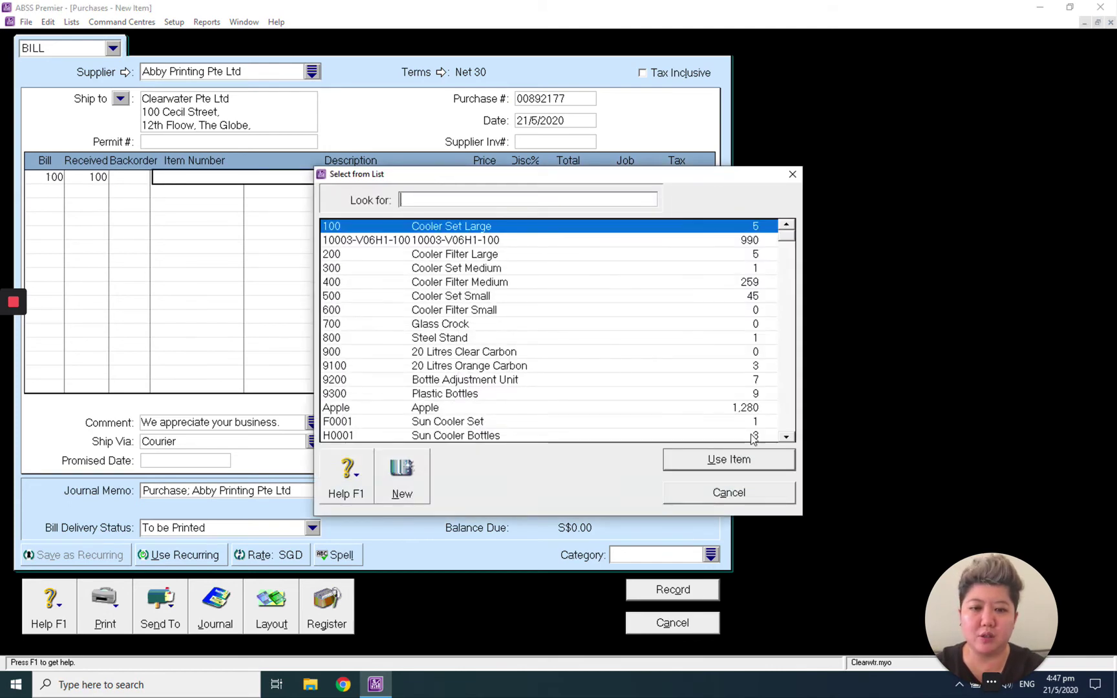
left_click(786, 437)
left_click(786, 437)
left_click(785, 437)
left_click(786, 437)
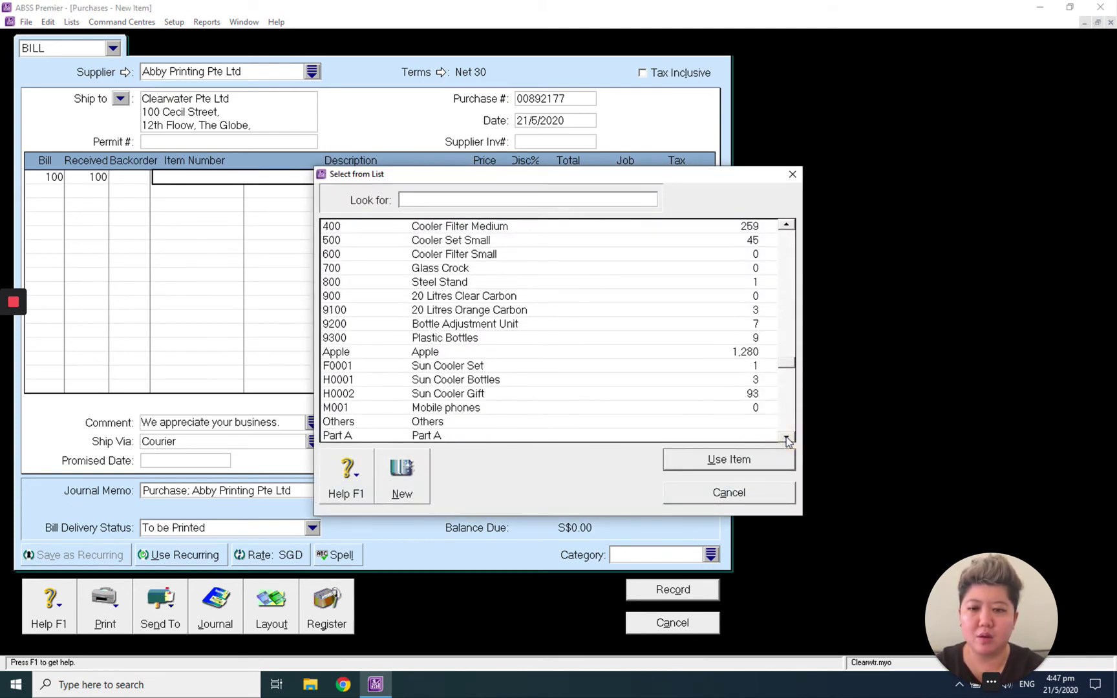
double_click(727, 437)
key("Tab")
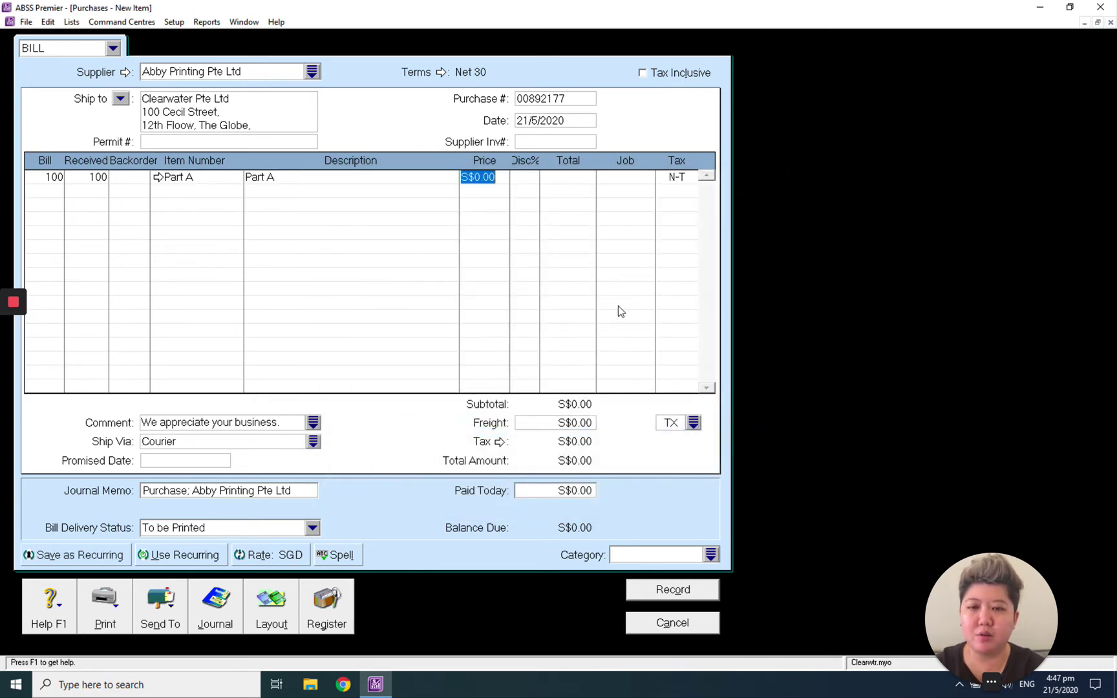
type("1")
key("Tab")
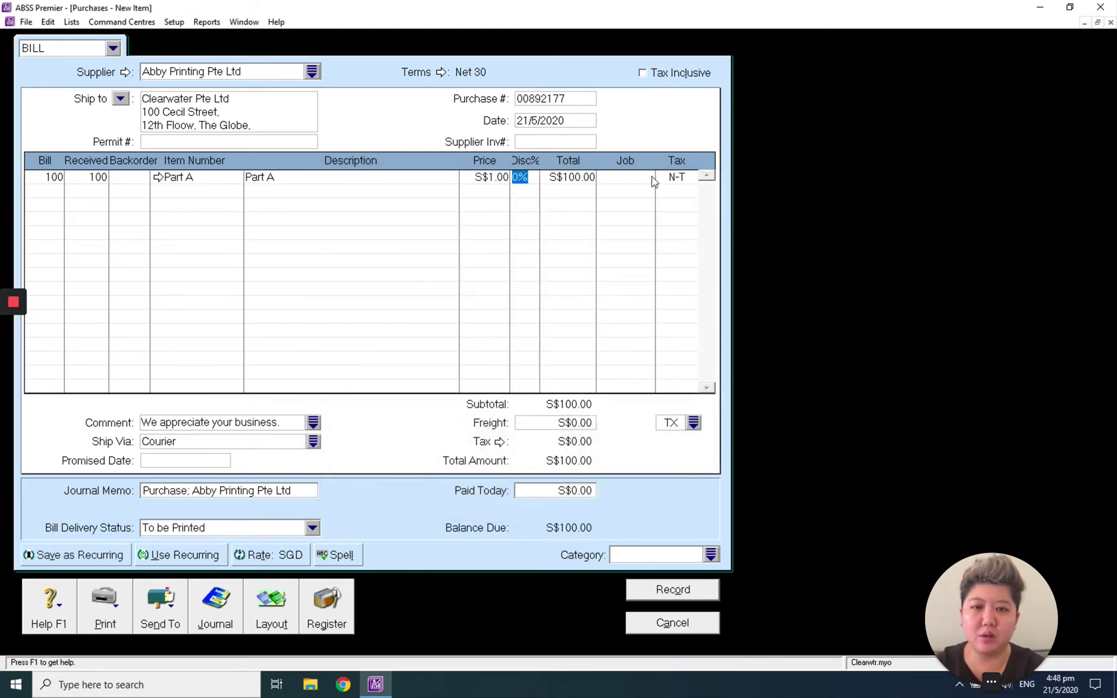
Step: Charge the line to Job B and record the bill, accepting the credit-limit warning
left_click(645, 180)
left_click(645, 178)
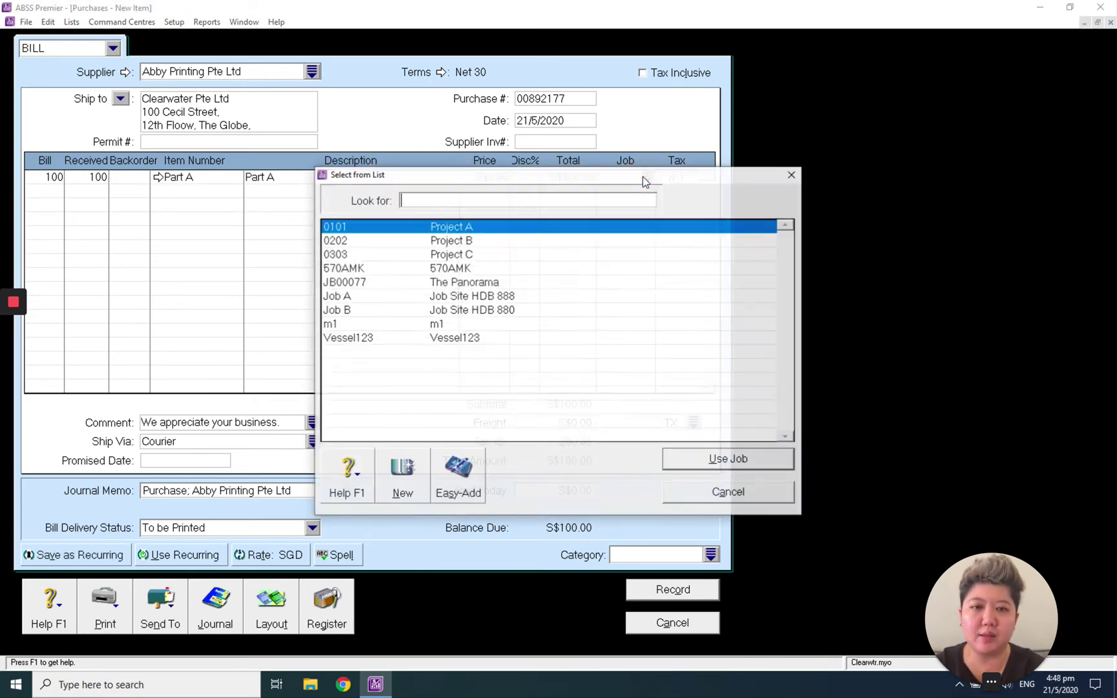
double_click(481, 310)
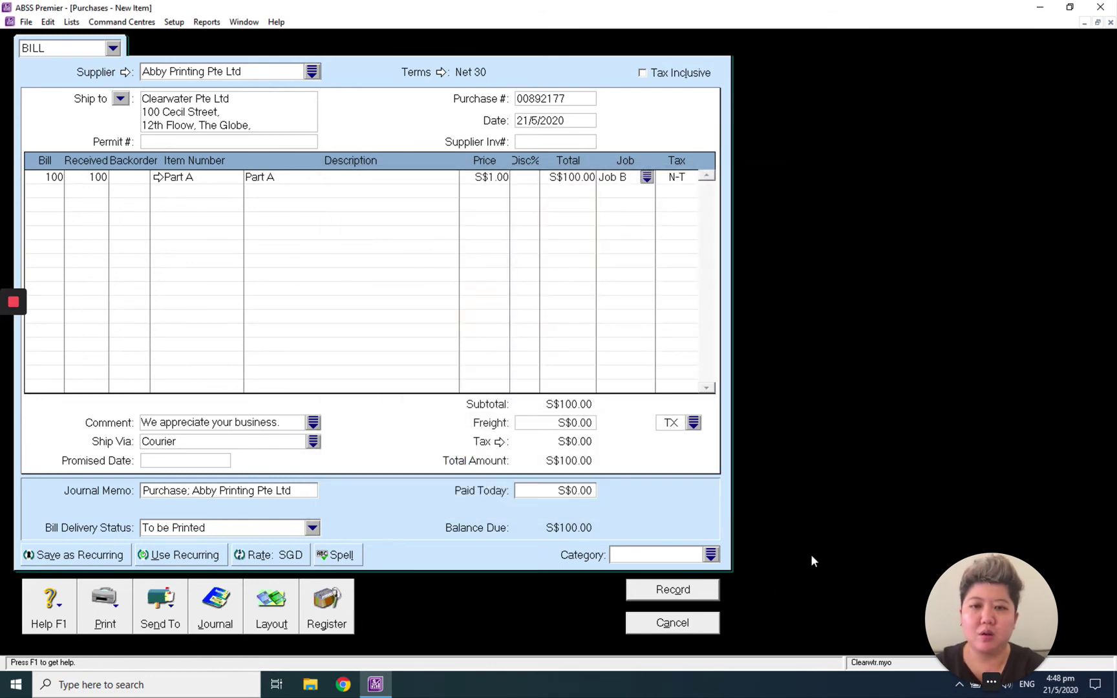
left_click(696, 597)
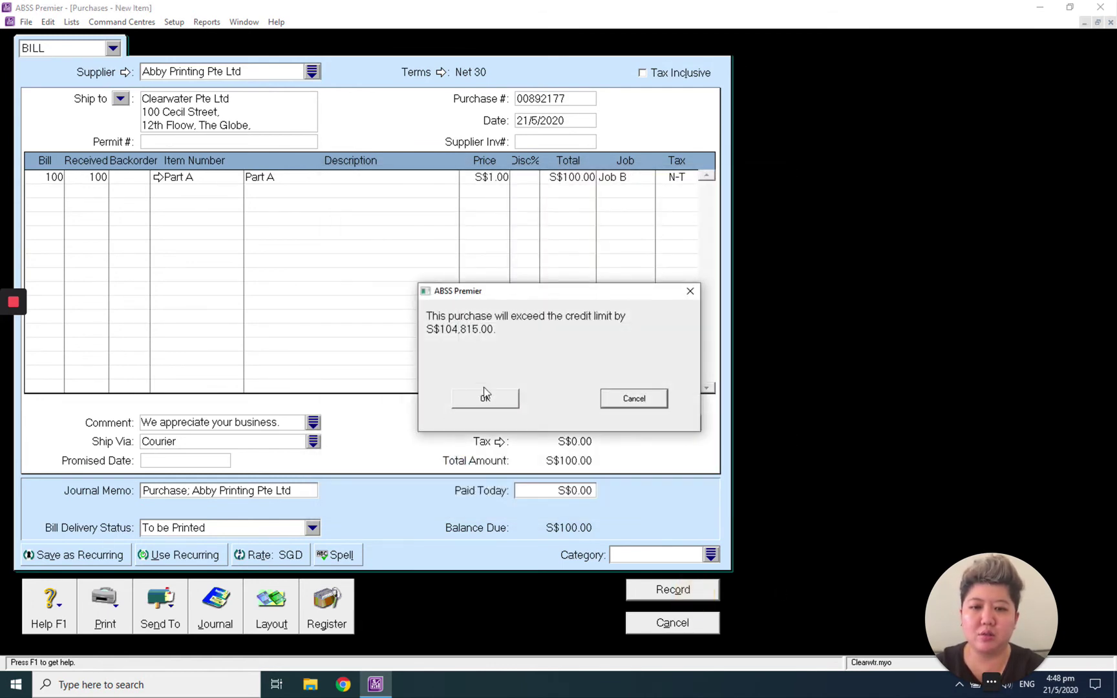
left_click(479, 400)
Step: Close the blank purchase and open the Jobs Profit & Loss report settings under Accounts
left_click(666, 630)
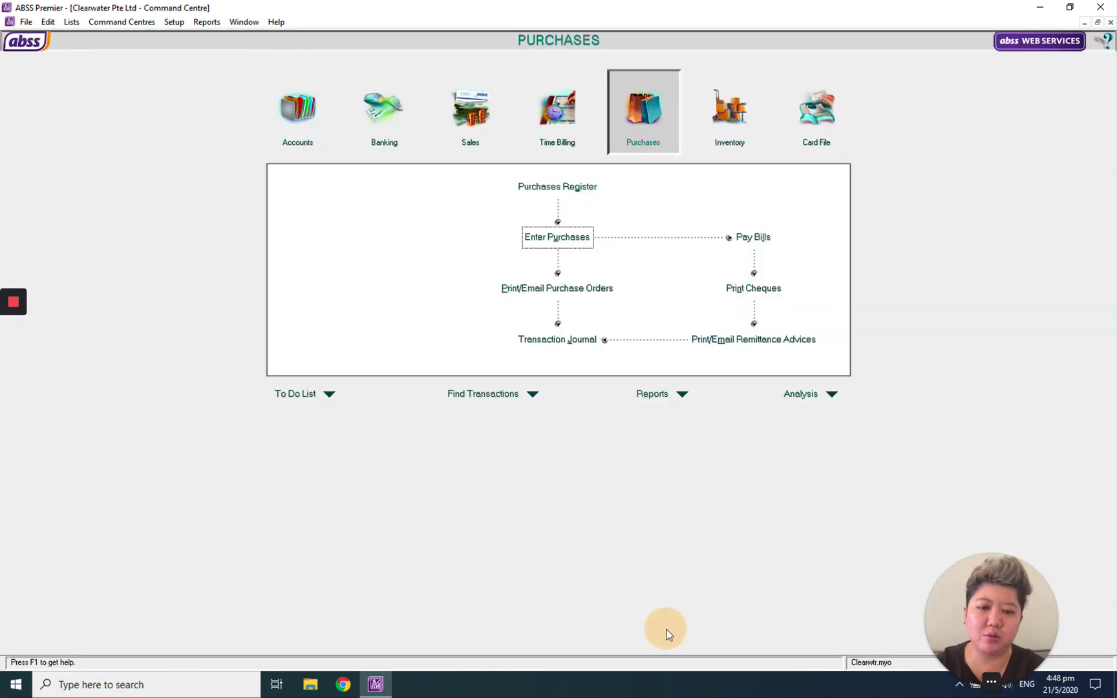
left_click(645, 396)
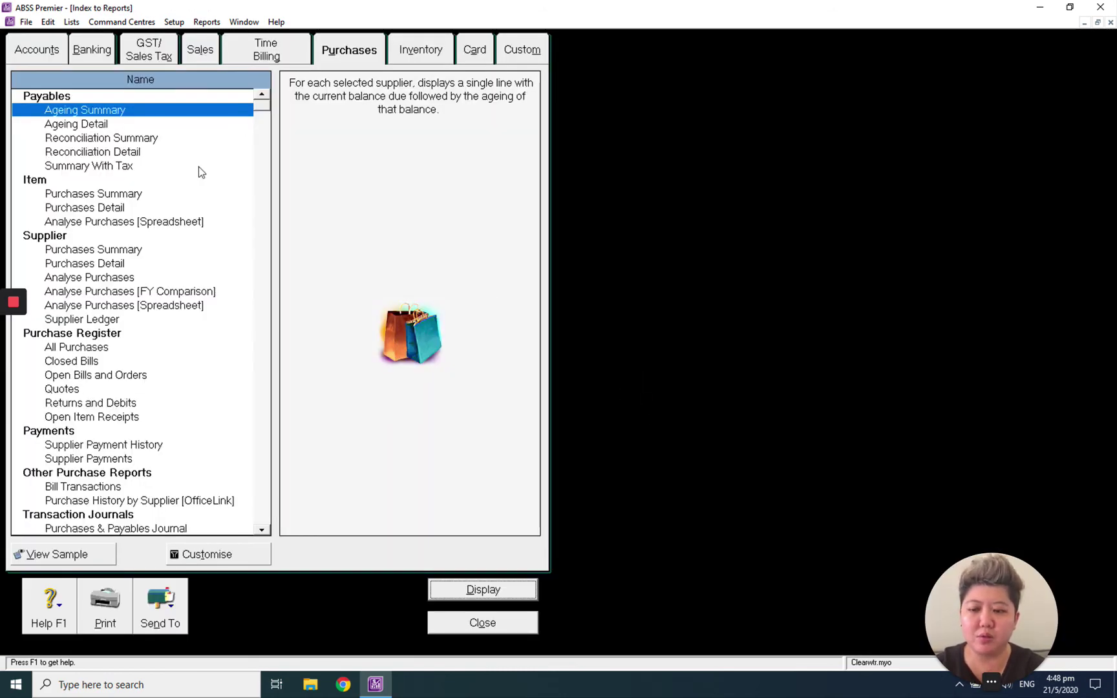
left_click(37, 49)
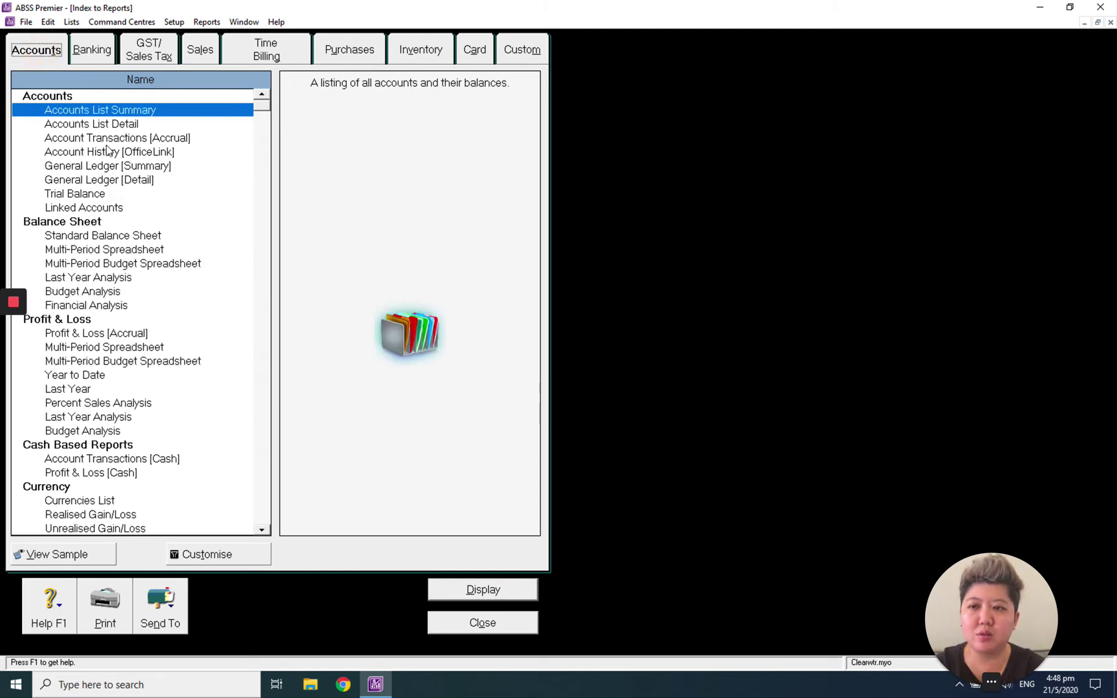
left_click_drag(261, 530, 261, 530)
double_click(90, 460)
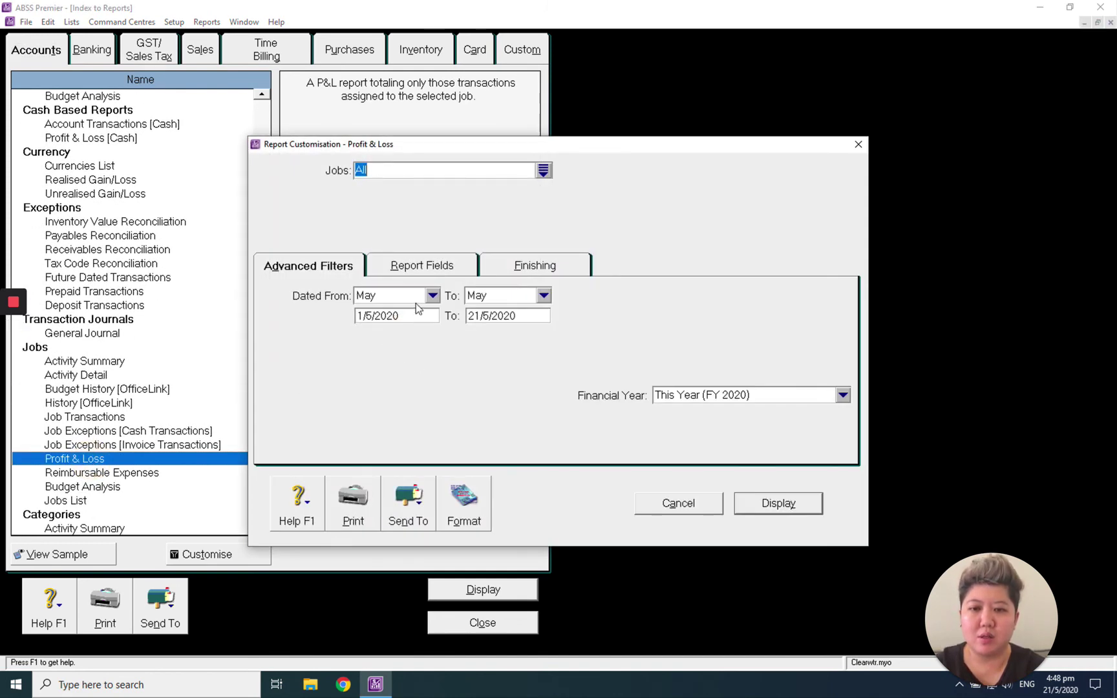
Step: Display the Job Profit & Loss report for all jobs, 1/5/2020 to 21/5/2020
left_click(801, 506)
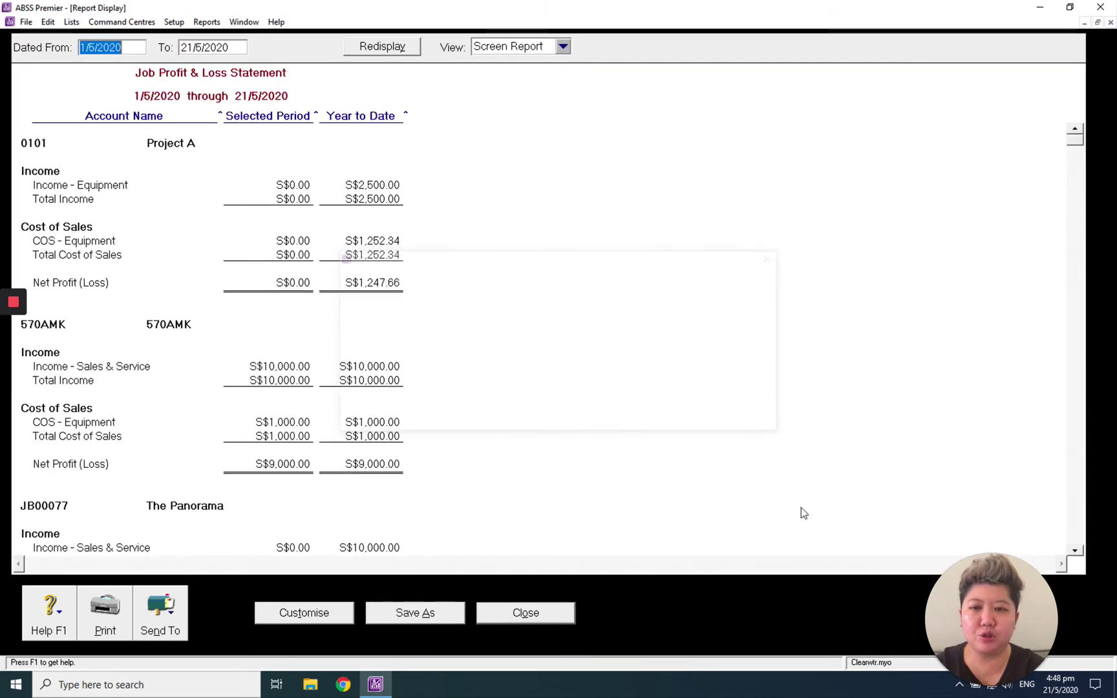
left_click(1075, 553)
left_click(1076, 553)
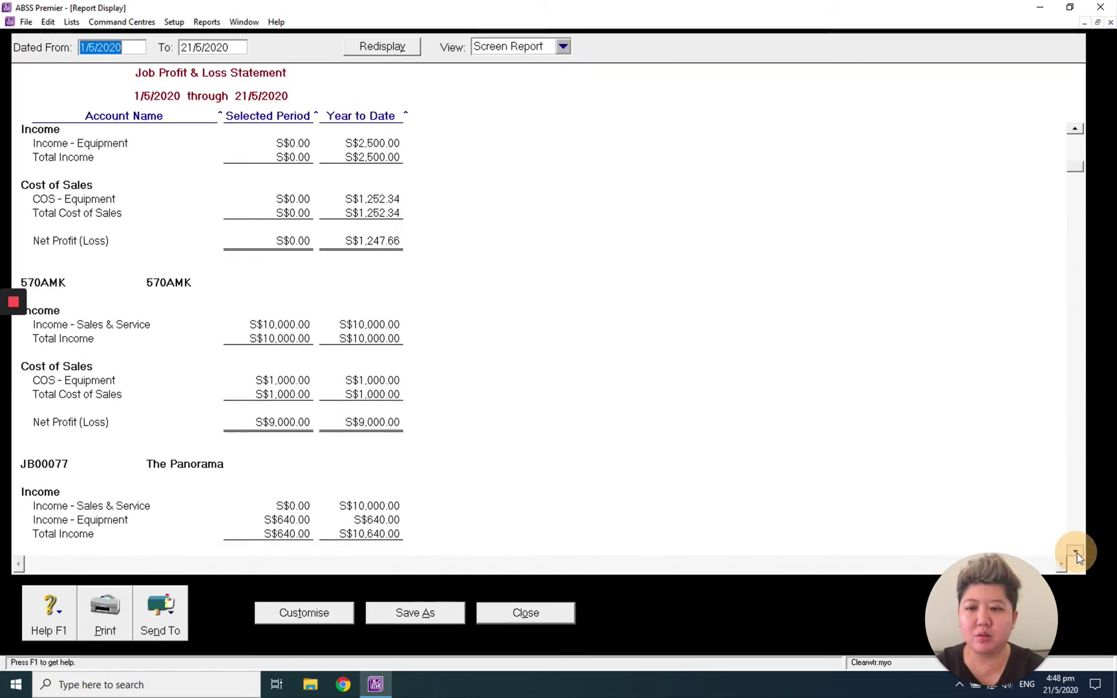
left_click(1076, 553)
Step: Filter the report to Job B only, showing S$200.00 net profit, then close it
left_click(331, 617)
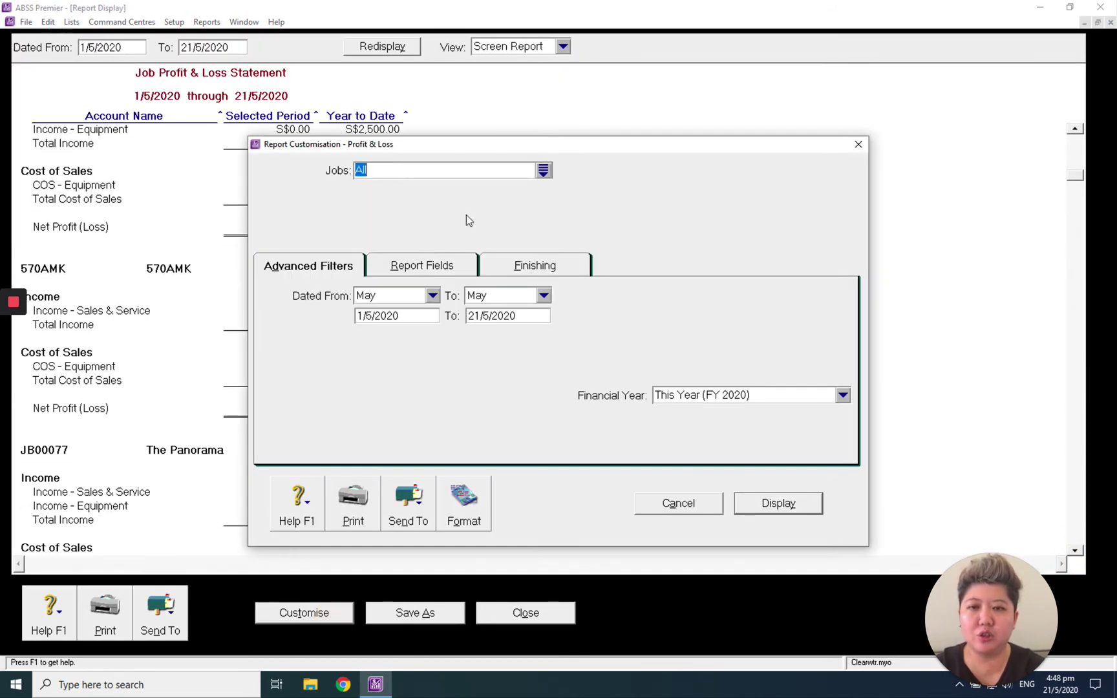
left_click(543, 171)
left_click(339, 219)
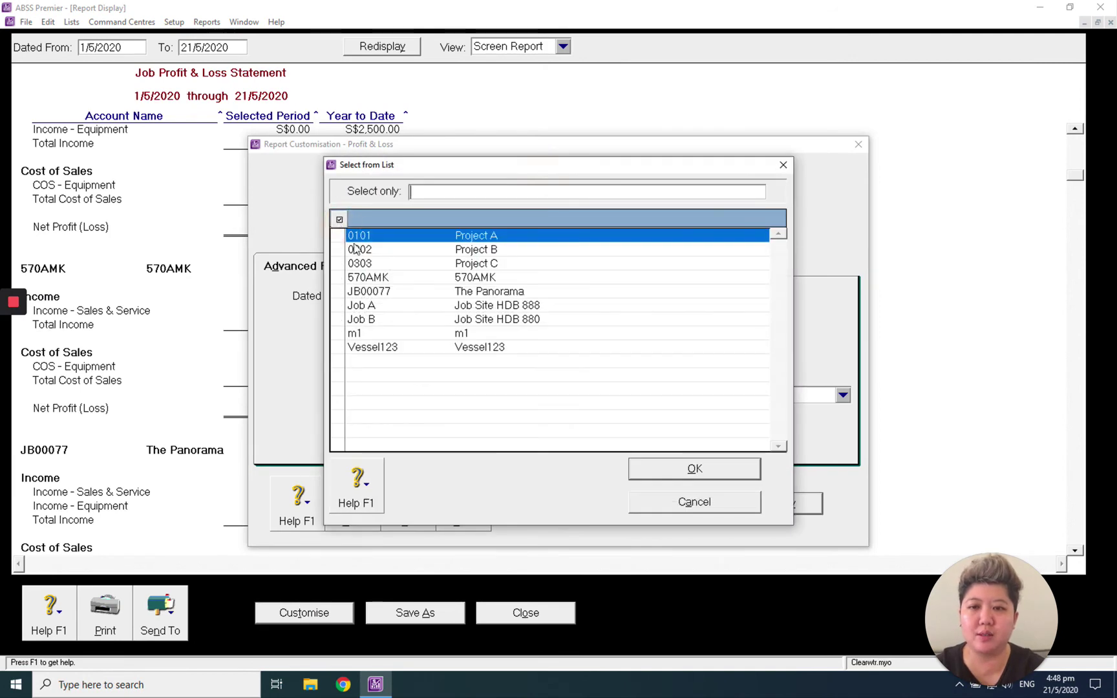
left_click(339, 319)
left_click(692, 470)
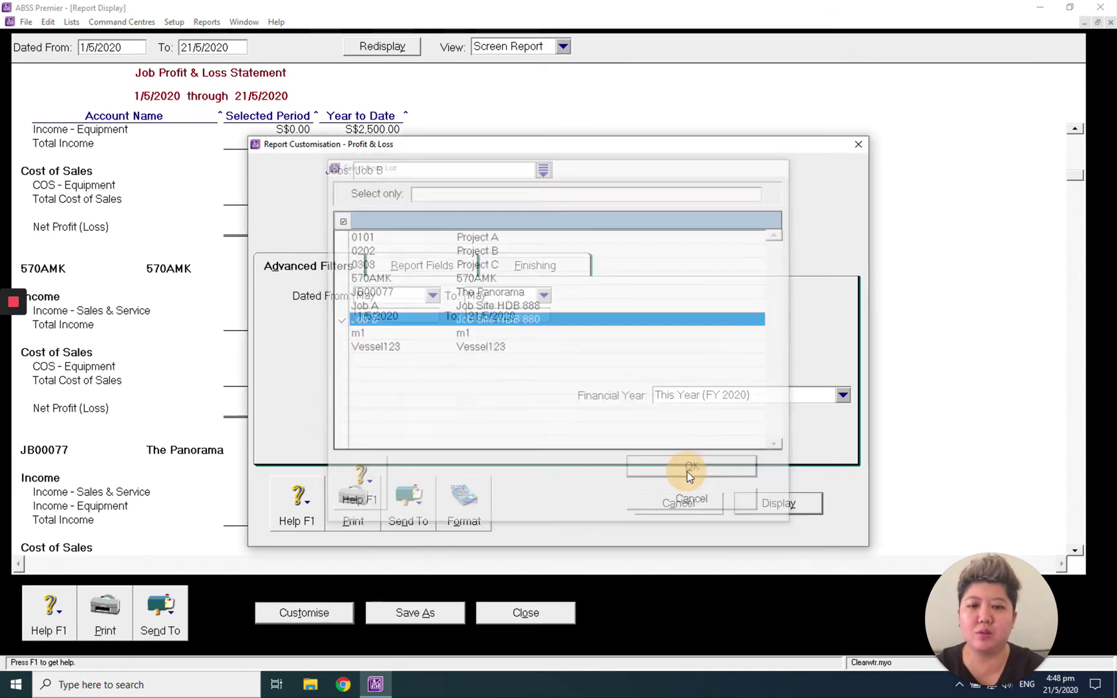
left_click(775, 510)
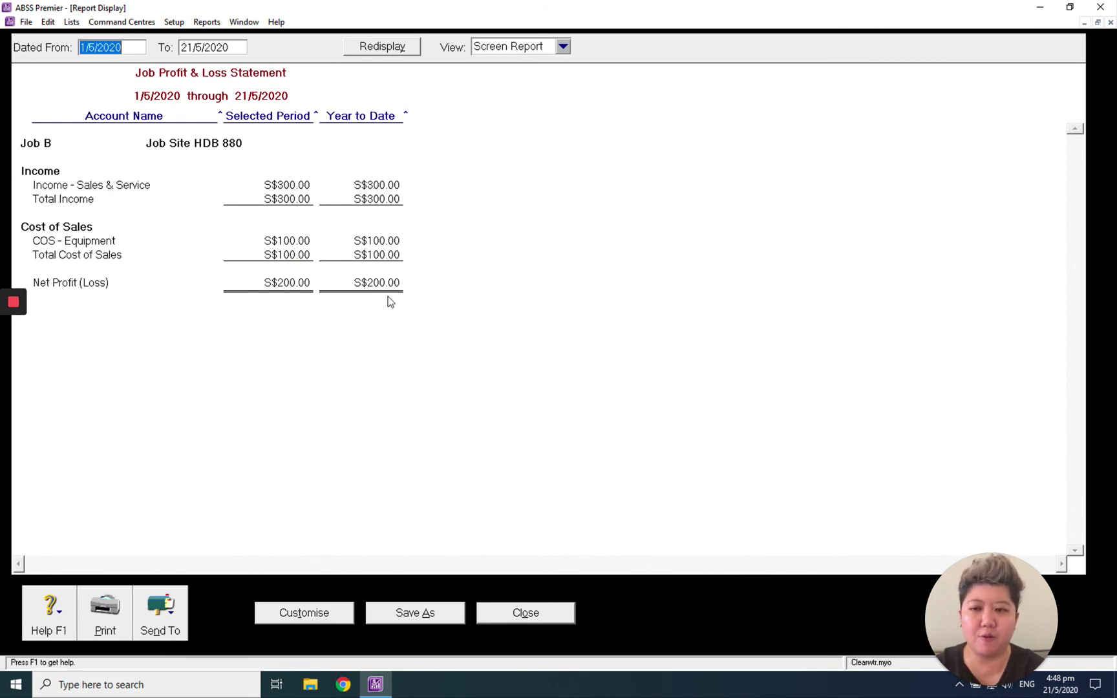
left_click(525, 613)
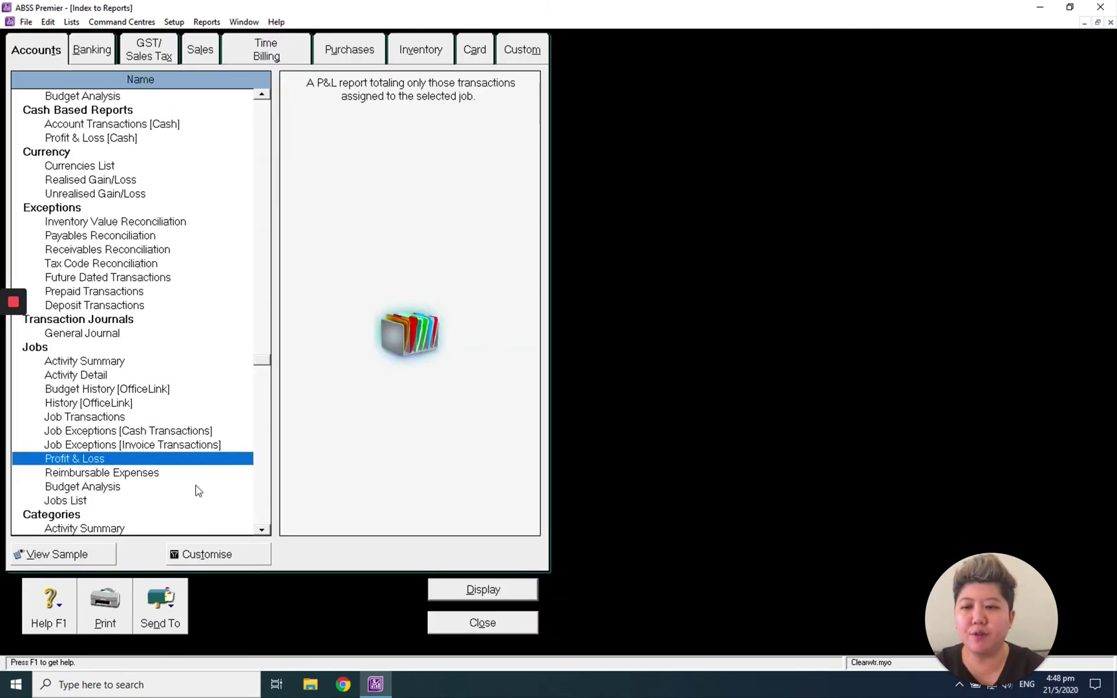
Step: Generate the Job Transactions report filtered to Job B for 1/5/2020 to 21/5/2020
left_click(130, 418)
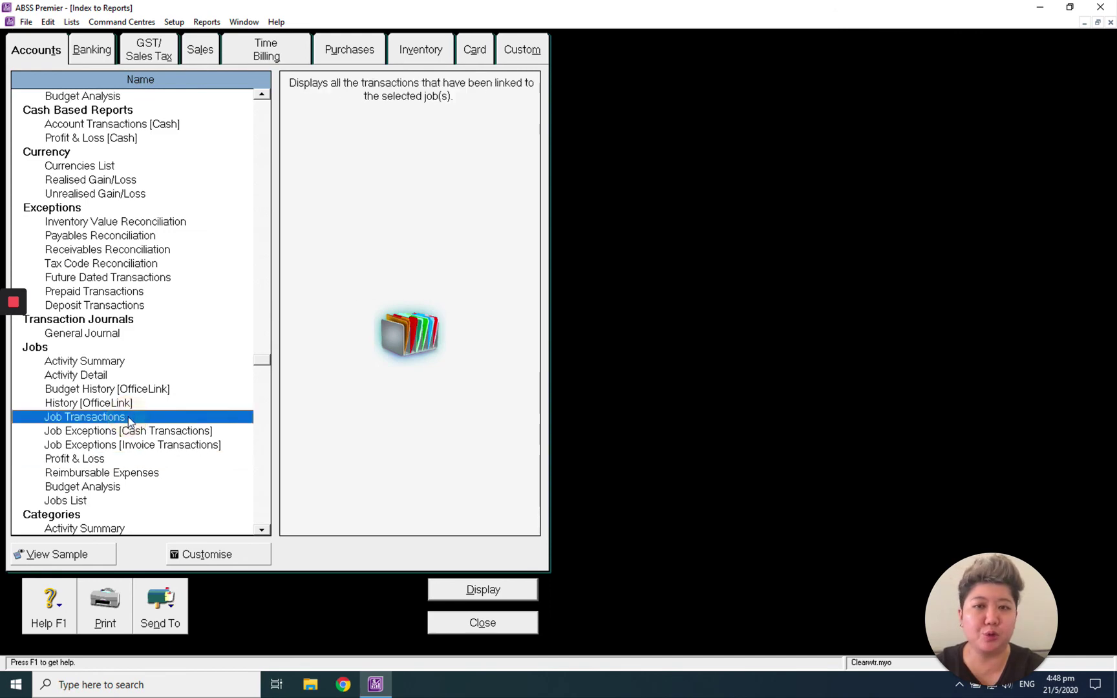
double_click(130, 418)
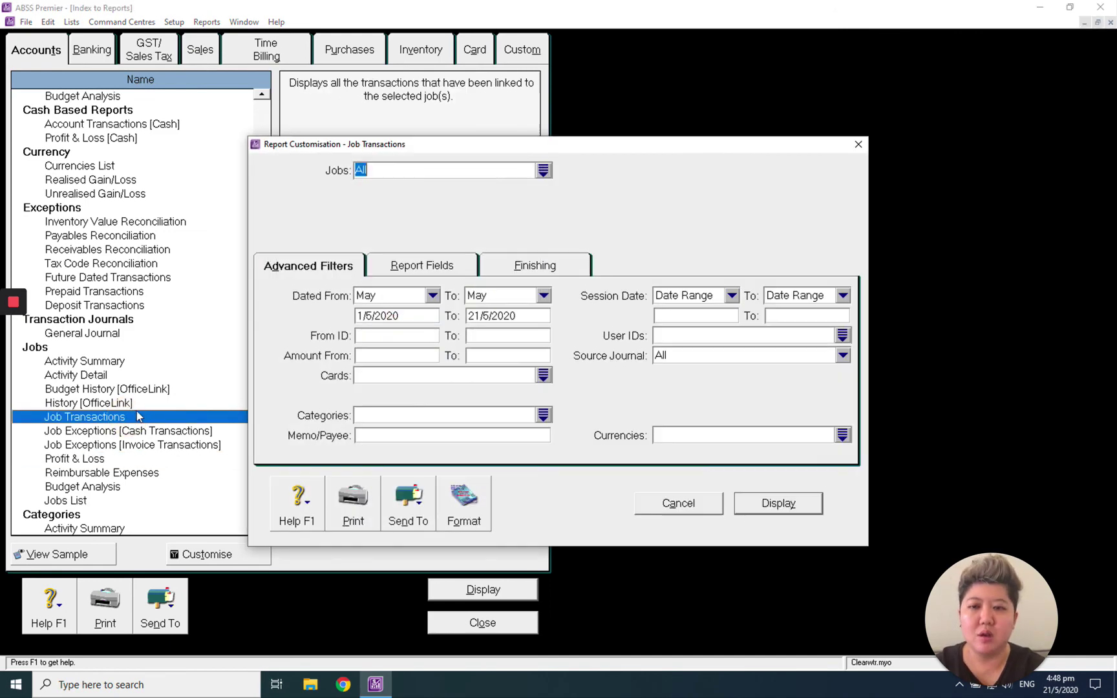
left_click(542, 170)
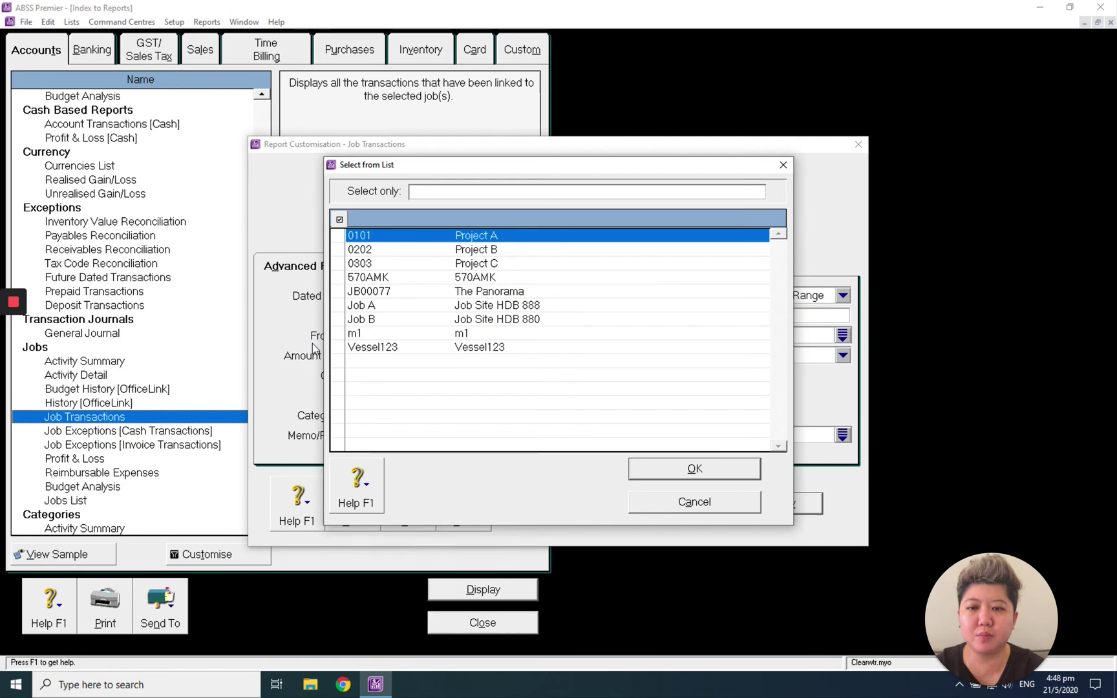
left_click(337, 319)
left_click(719, 468)
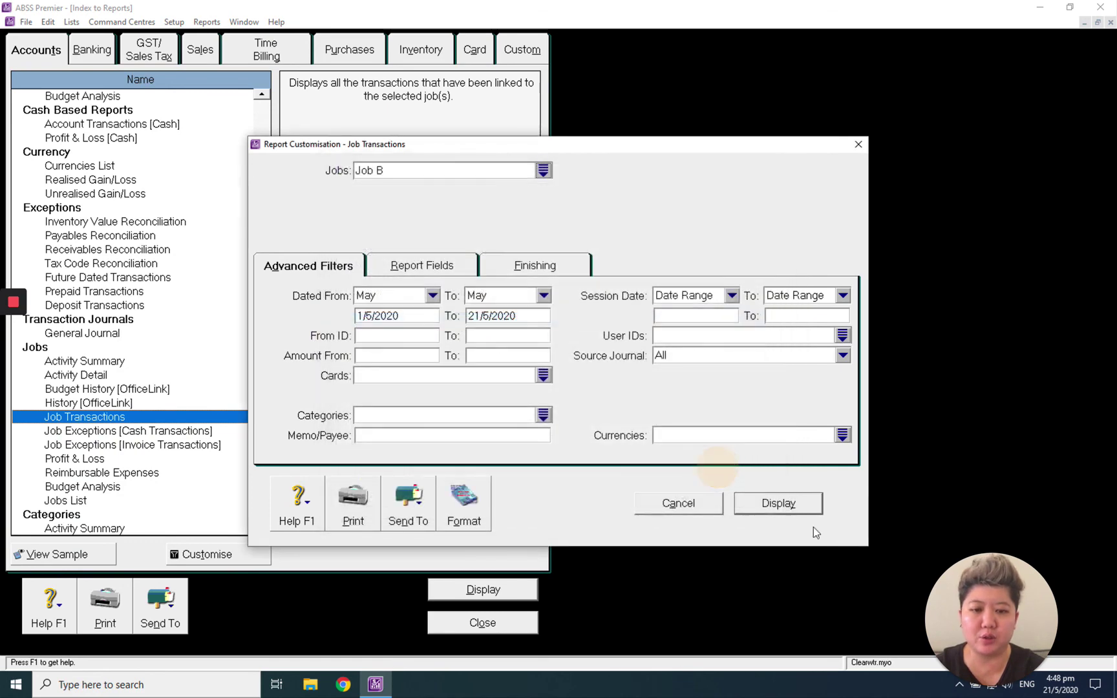
left_click(779, 503)
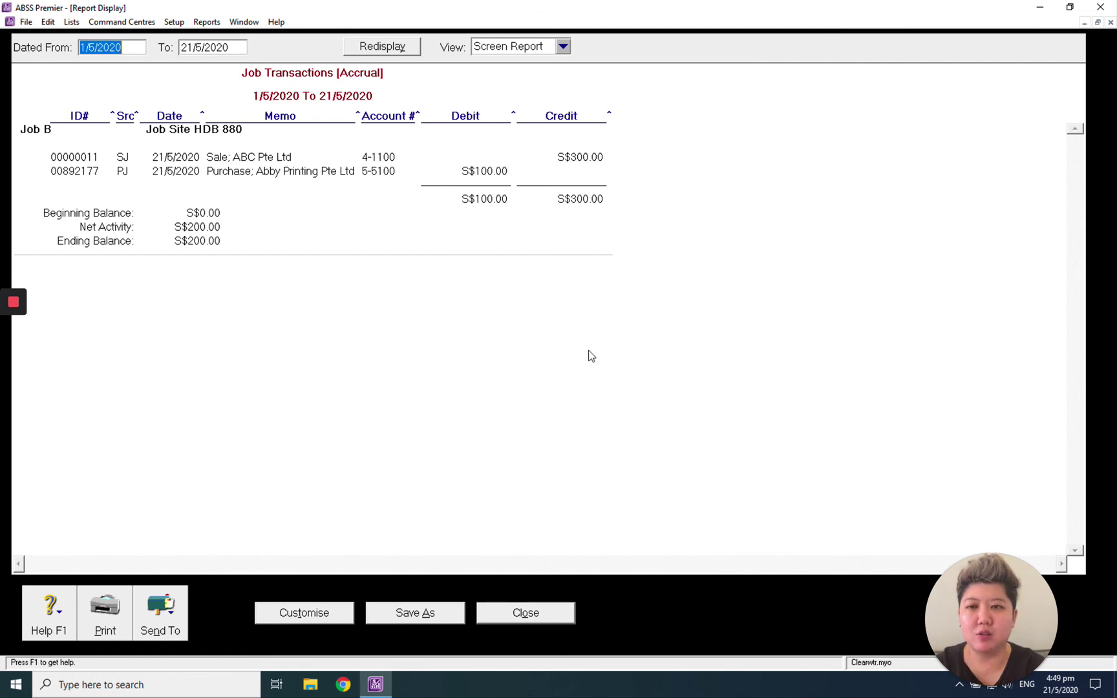
Step: Review Job B's report: S$300.00 sale, S$100.00 purchase, S$200.00 ending balance
mouse_move(14, 305)
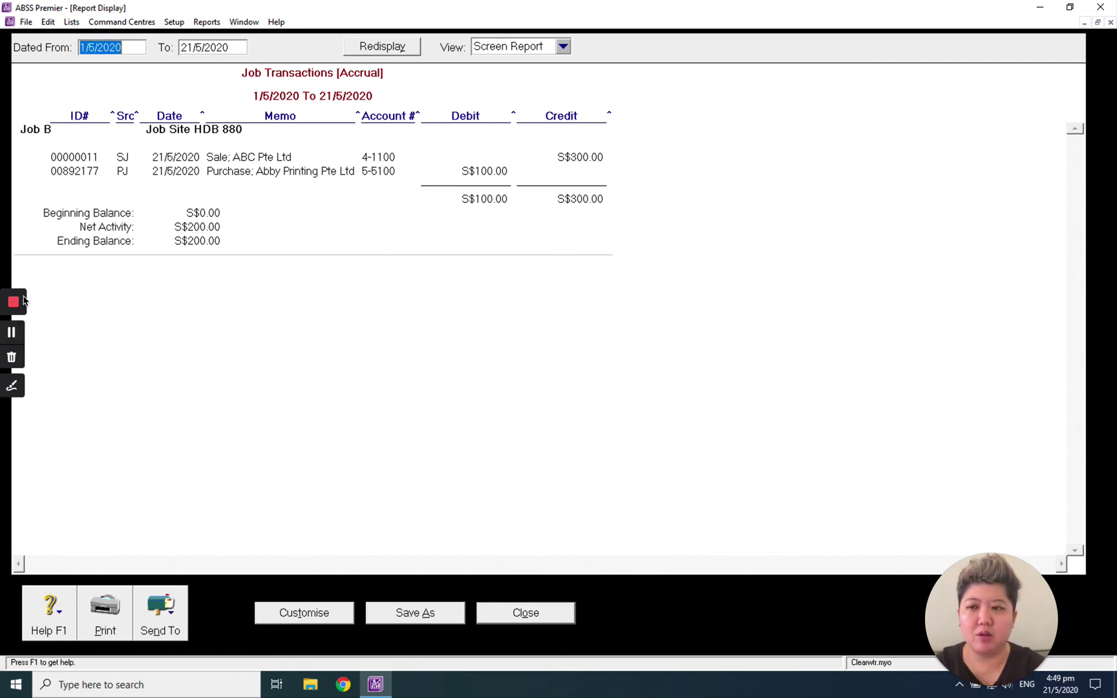